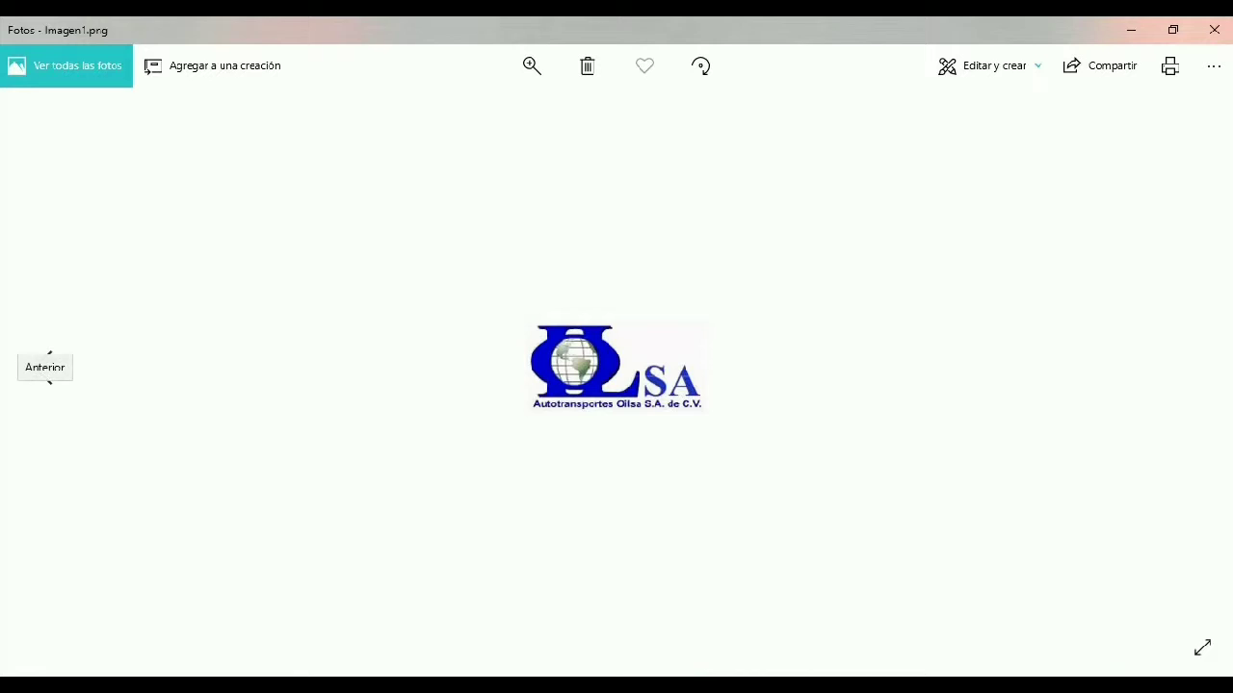
Switch to the expense report workbook in Excel and examine the month formula in the MES column of BASE 2019
{"action": "left_click", "coordinate": [48, 367]}
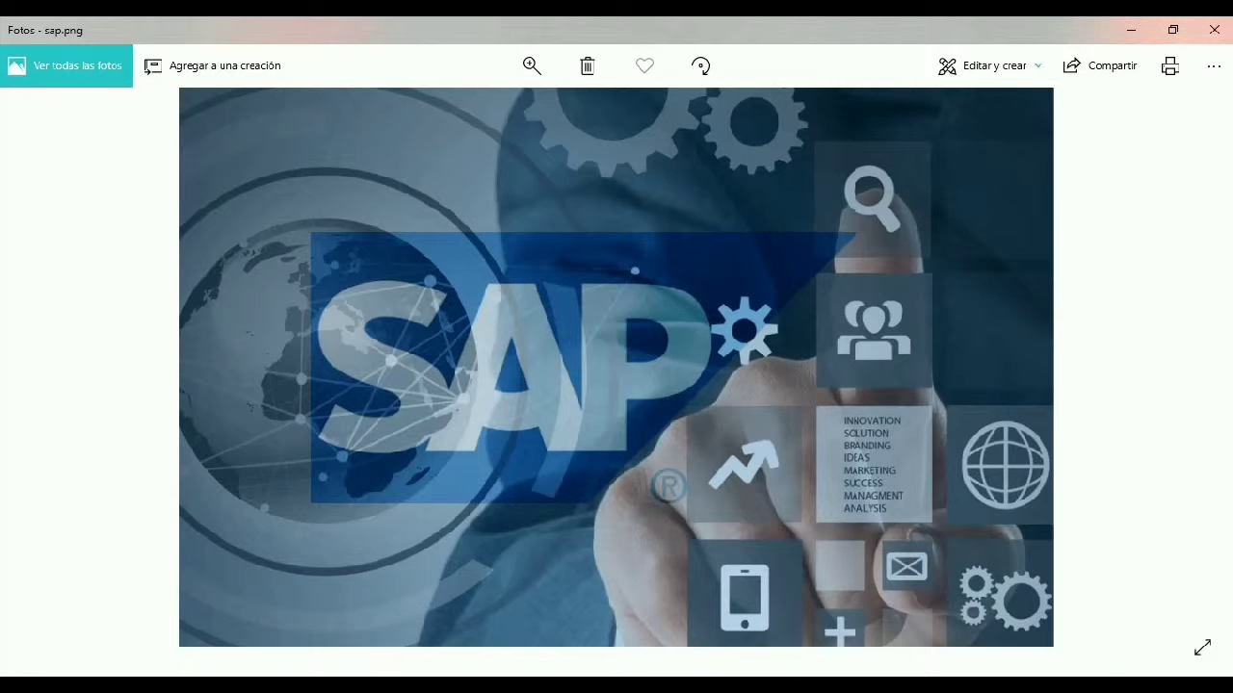
{"action": "key", "text": "alt+Tab"}
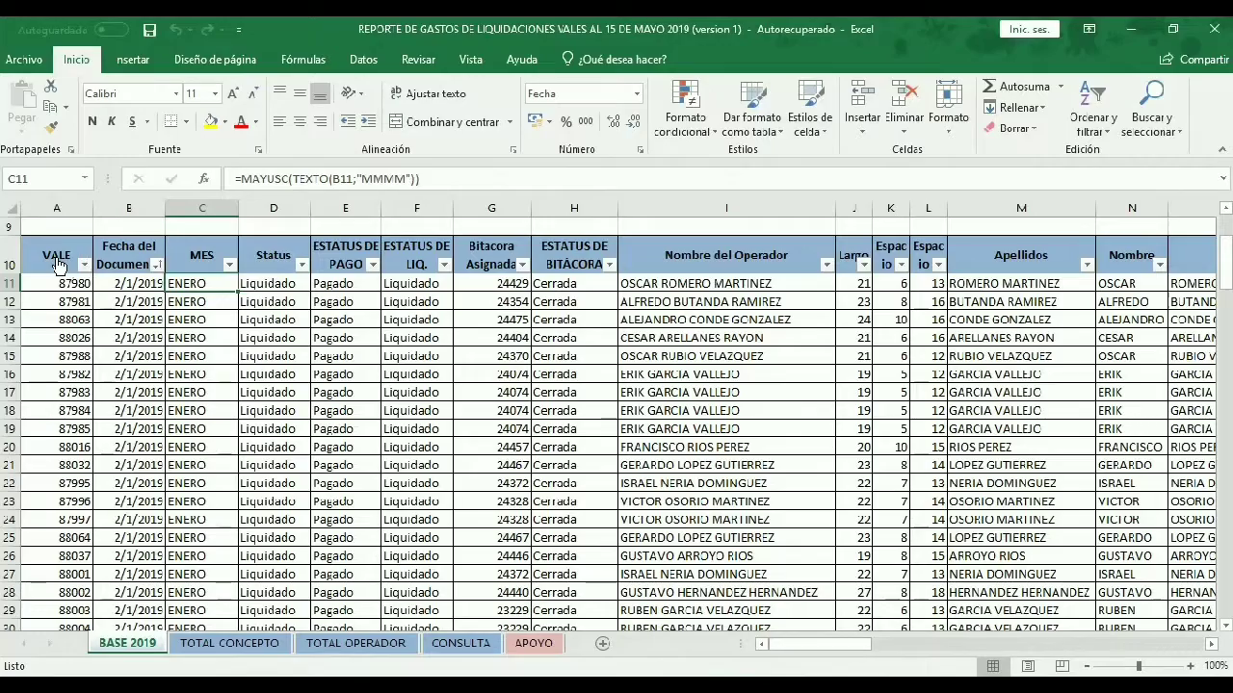
{"action": "left_click_drag", "start_coordinate": [1225, 260], "coordinate": [1225, 254]}
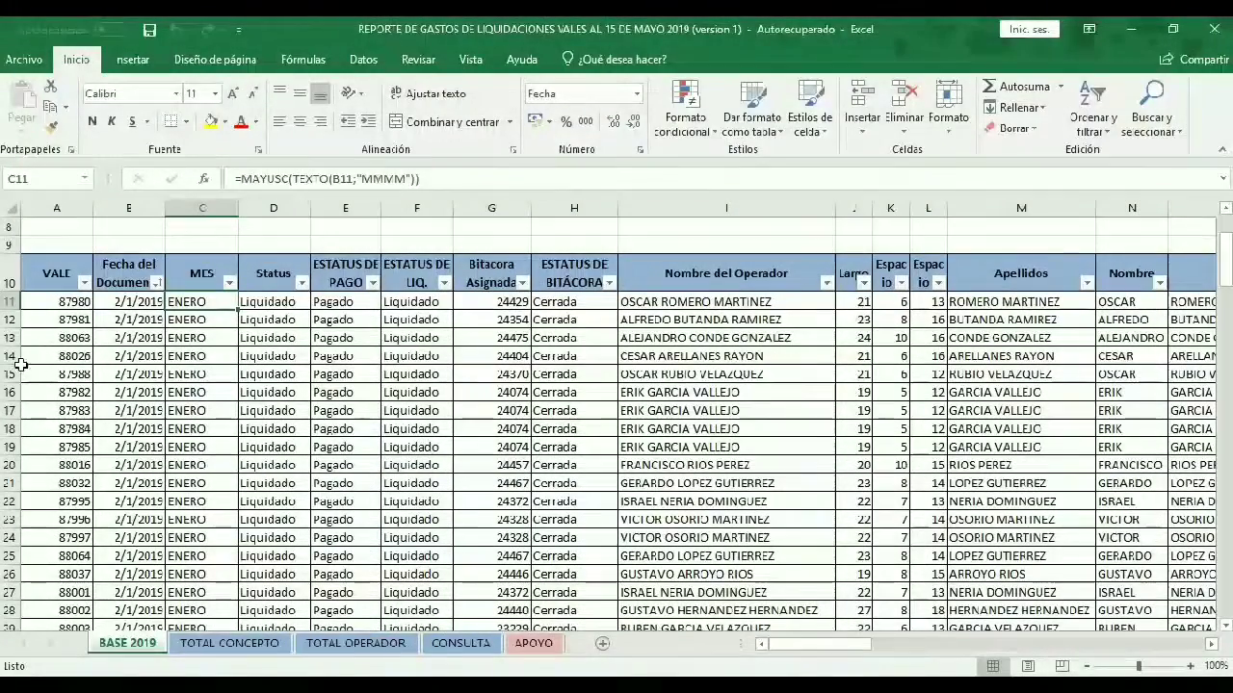
{"action": "left_click", "coordinate": [209, 208]}
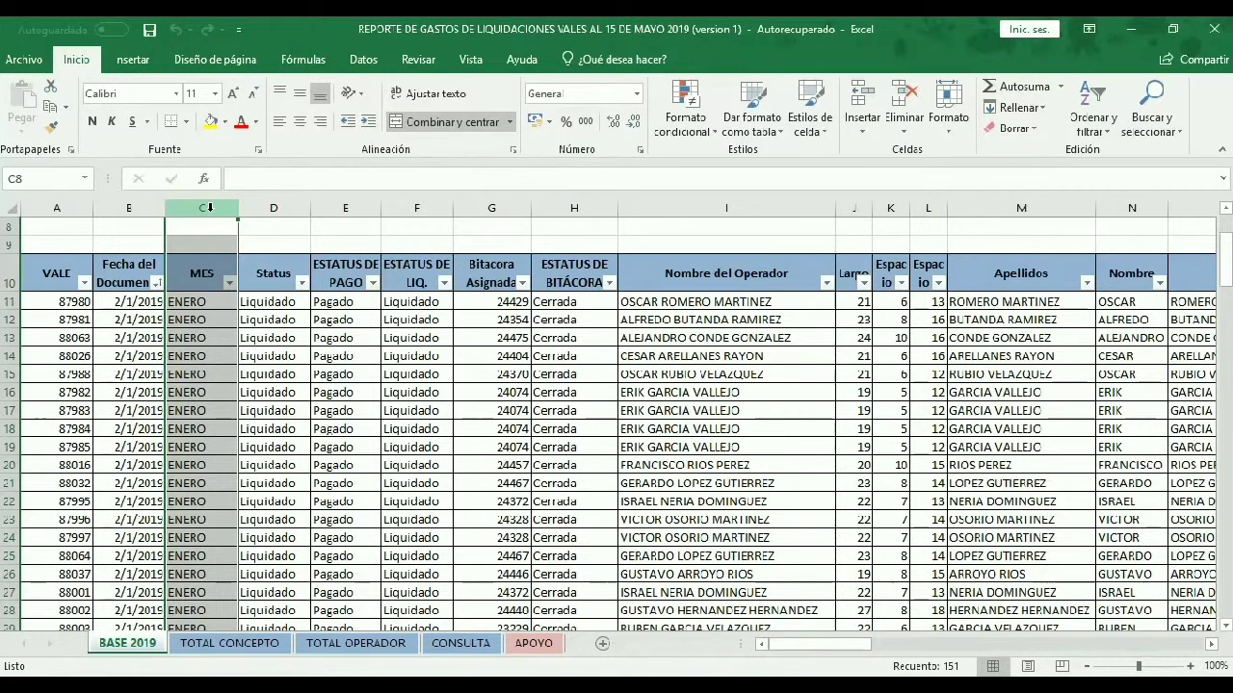
{"action": "left_click", "coordinate": [198, 302]}
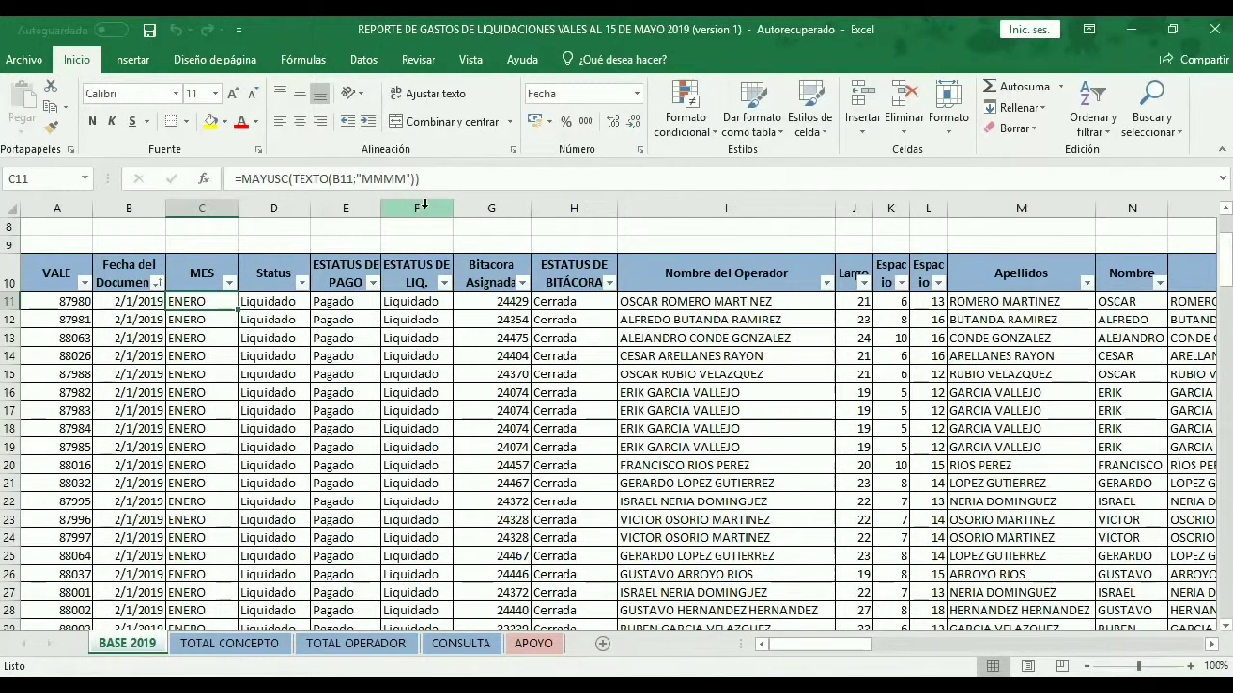
Examine the ESTATUS DE LIQ. formula in row 11 and the last records of that column
{"action": "left_click", "coordinate": [411, 280]}
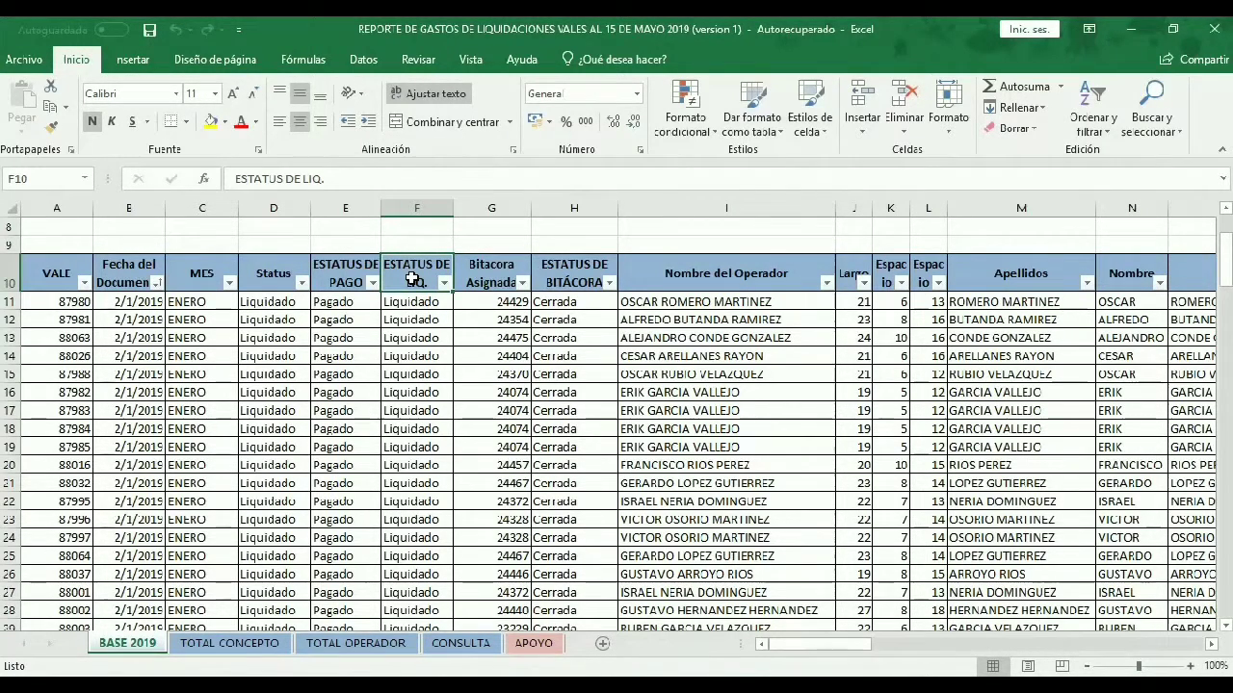
{"action": "left_click", "coordinate": [411, 302]}
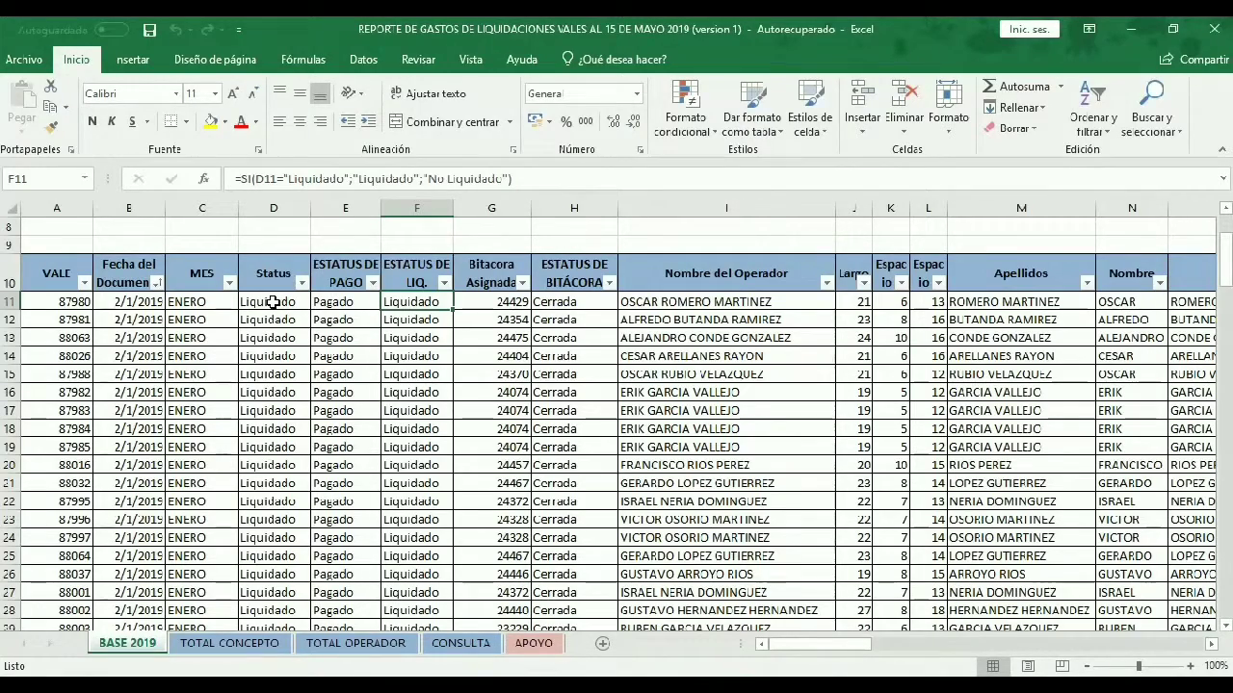
{"action": "key", "text": "ctrl+Down"}
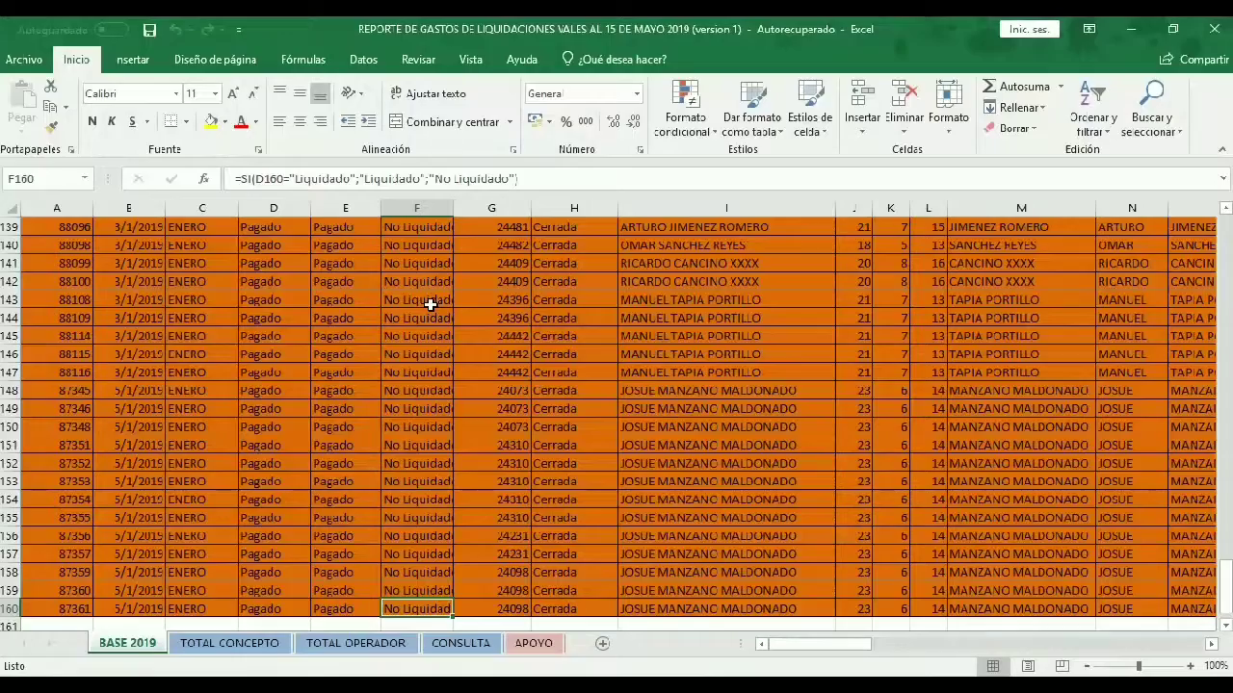
{"action": "key", "text": "ctrl+Up"}
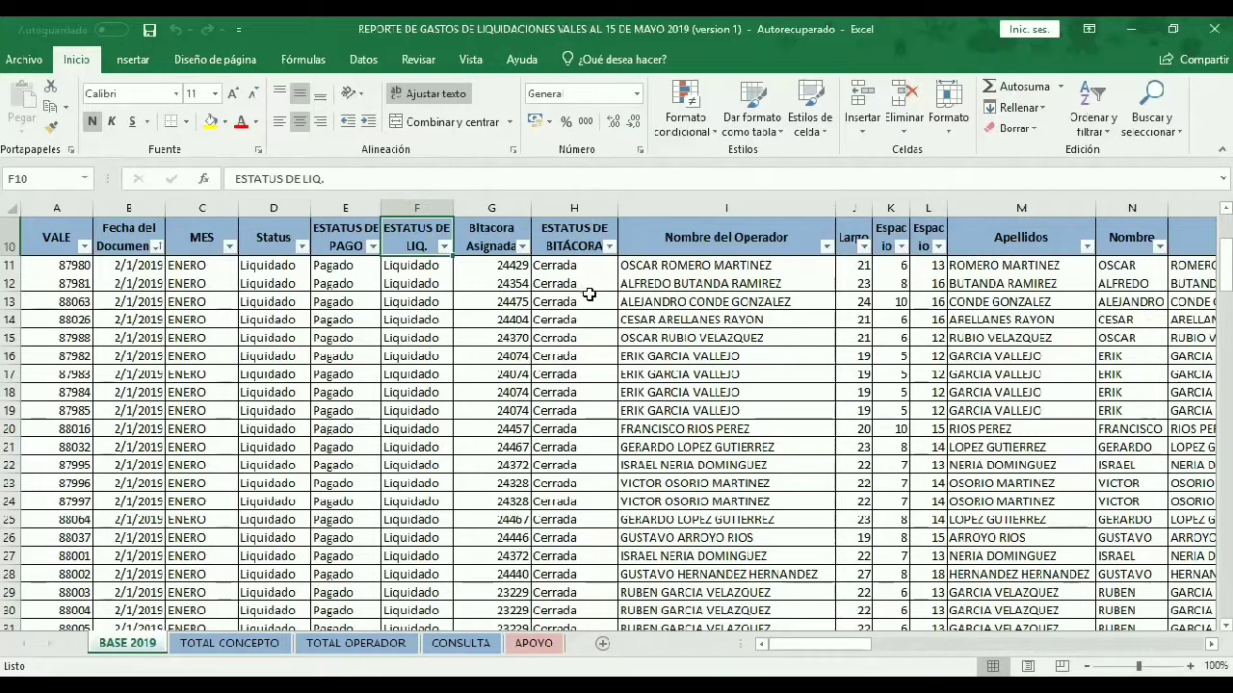
Examine the ESTATUS DE BITÁCORA lookup formula in row 11 and its source table on the APOYO sheet
{"action": "left_click", "coordinate": [576, 268]}
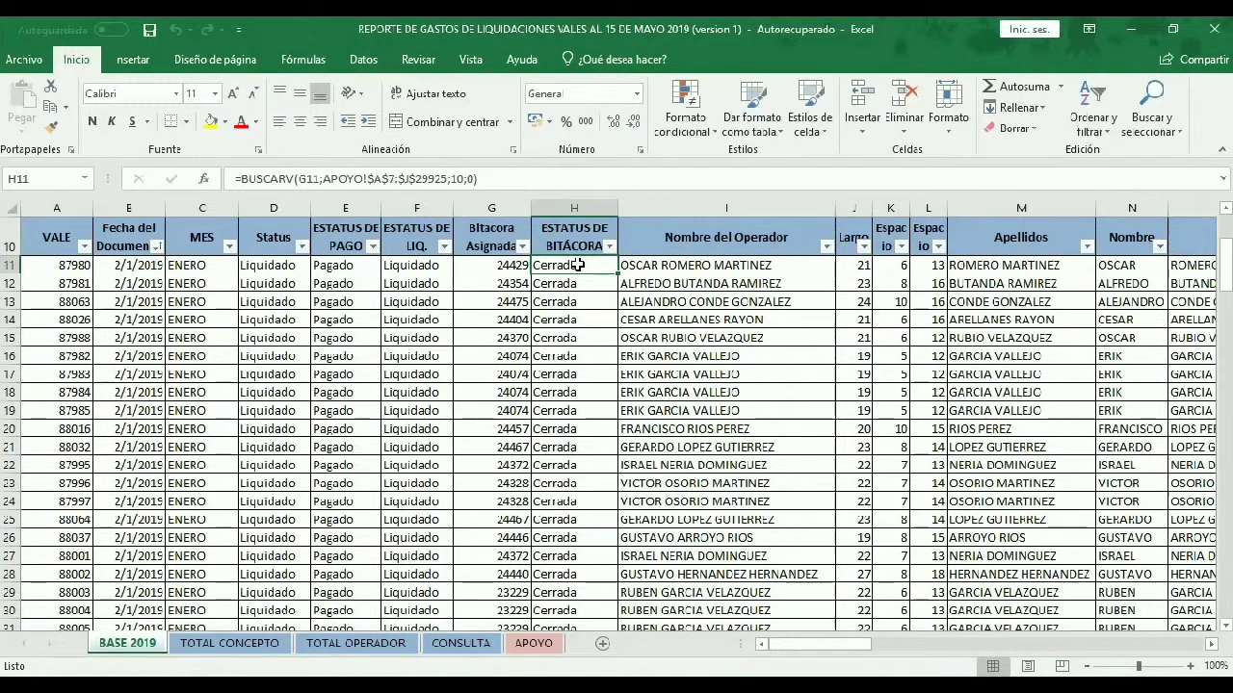
{"action": "left_click", "coordinate": [532, 644]}
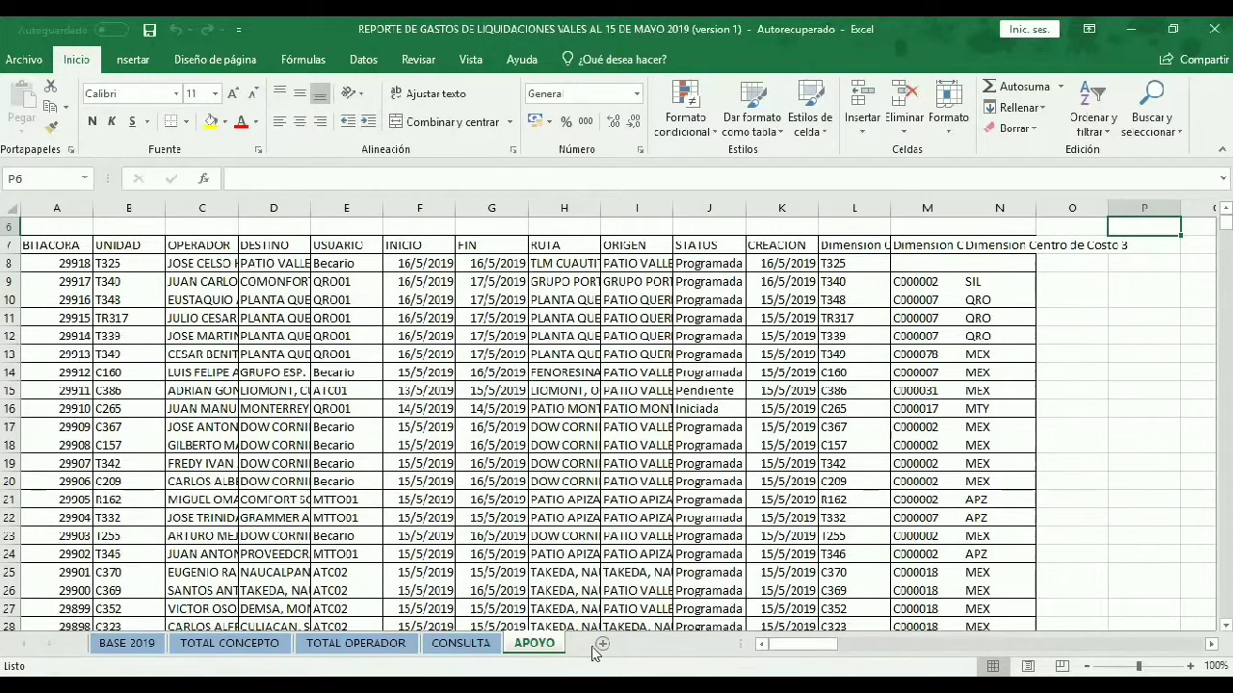
{"action": "left_click", "coordinate": [130, 647]}
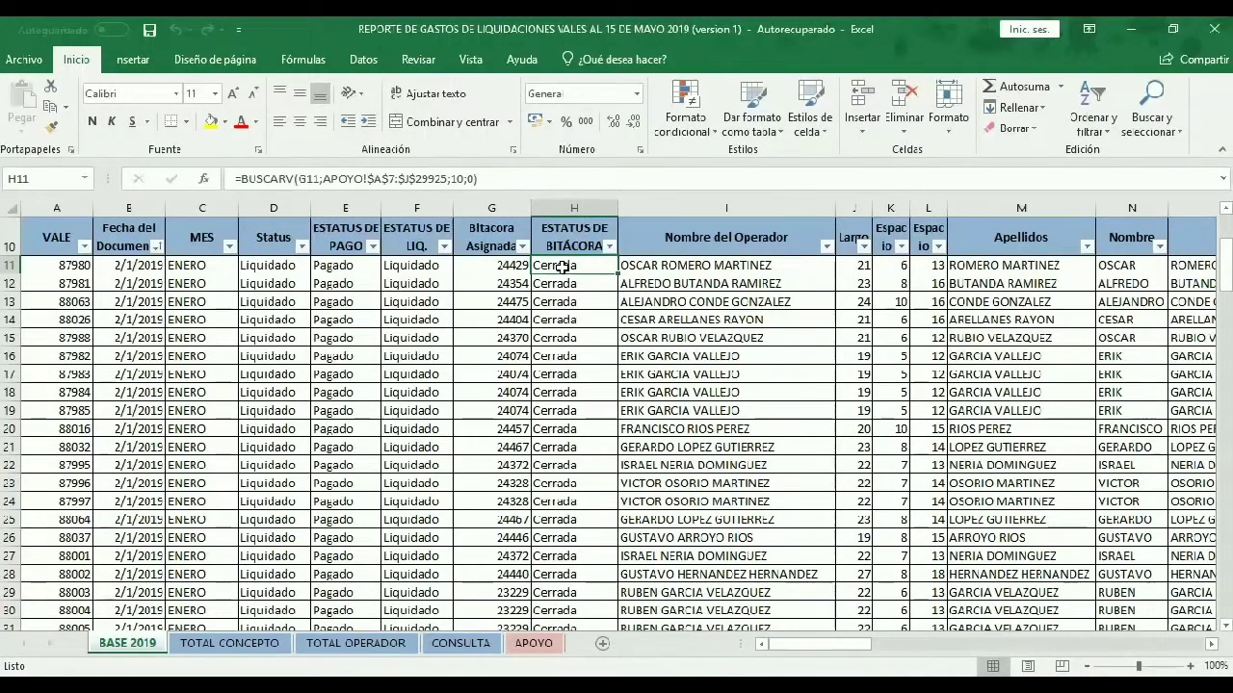
Examine the formulas in row 11 that extract Apellidos and Nombre from the operator's full name
{"action": "left_click", "coordinate": [1211, 645]}
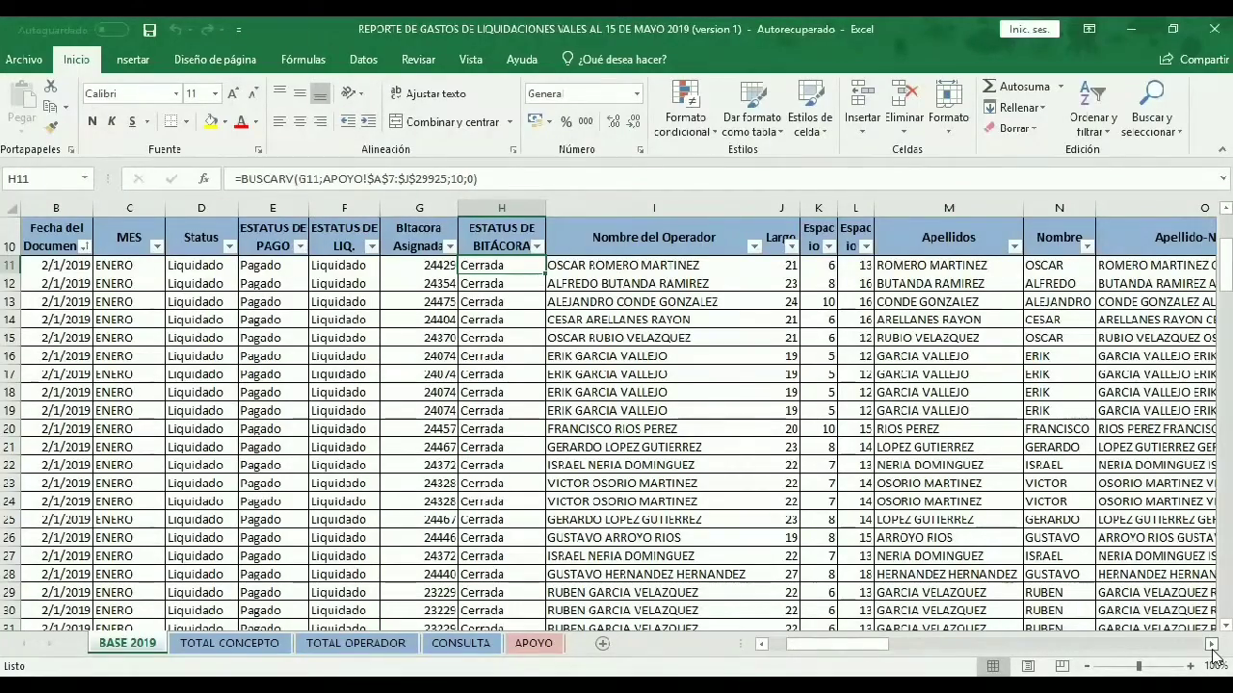
{"action": "left_click", "coordinate": [1211, 646]}
{"action": "left_click", "coordinate": [1212, 645]}
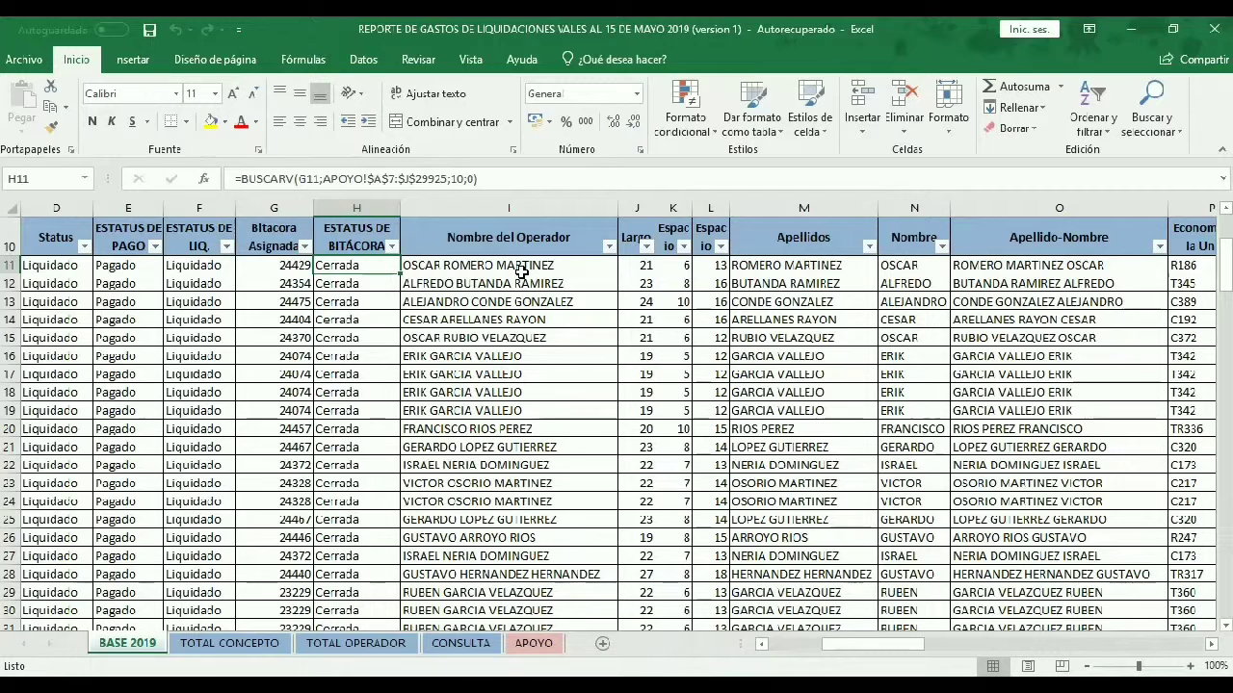
{"action": "left_click", "coordinate": [778, 265]}
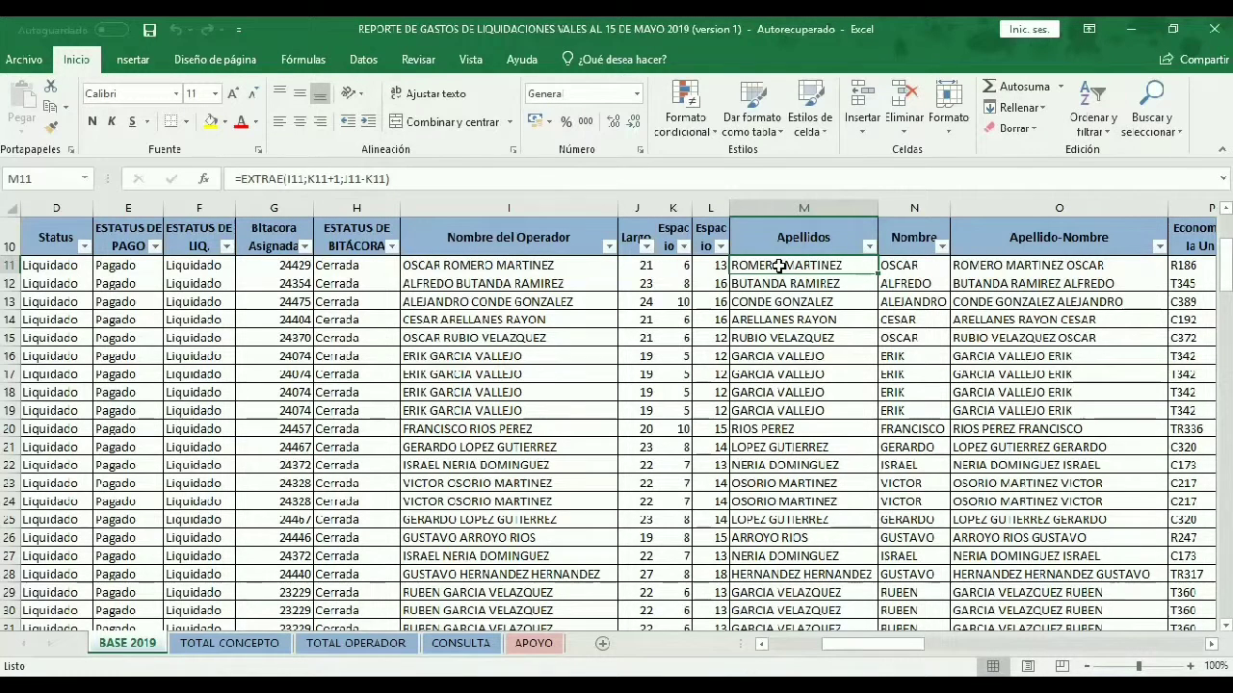
{"action": "left_click", "coordinate": [922, 270]}
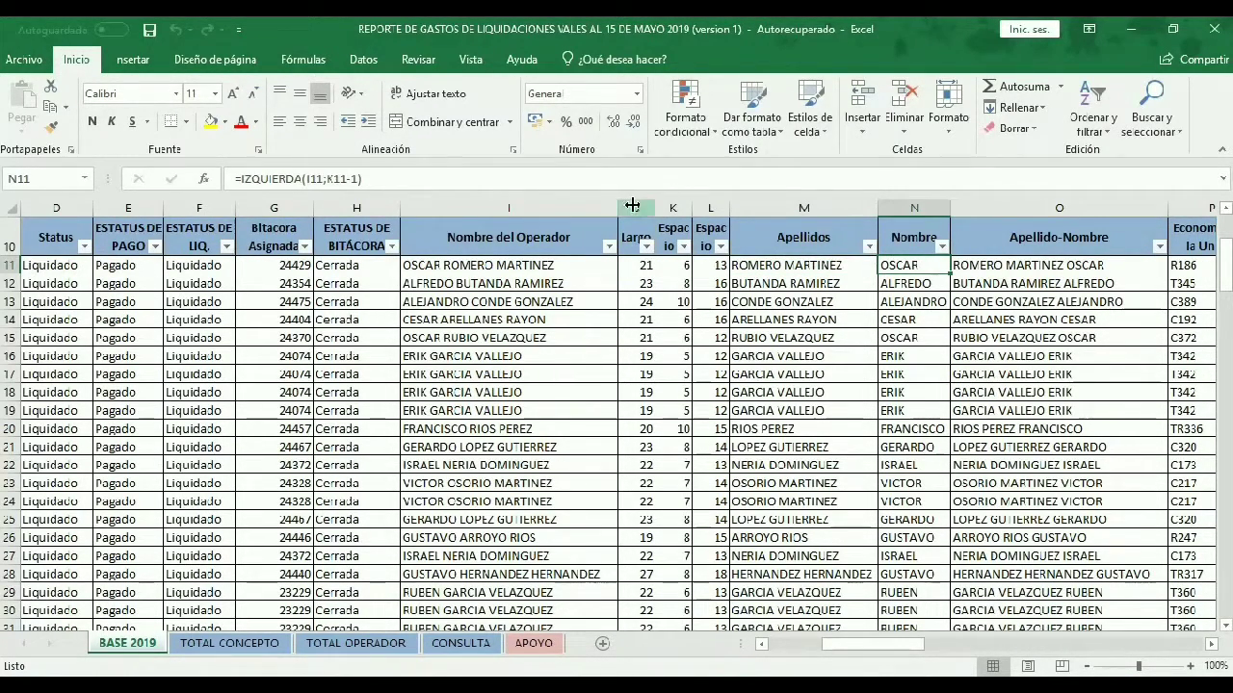
Hide helper columns J to L, holding Largo and both Espacio fields, and check the Apellido-Nombre formula in row 11
{"action": "left_click_drag", "start_coordinate": [636, 204], "coordinate": [702, 198]}
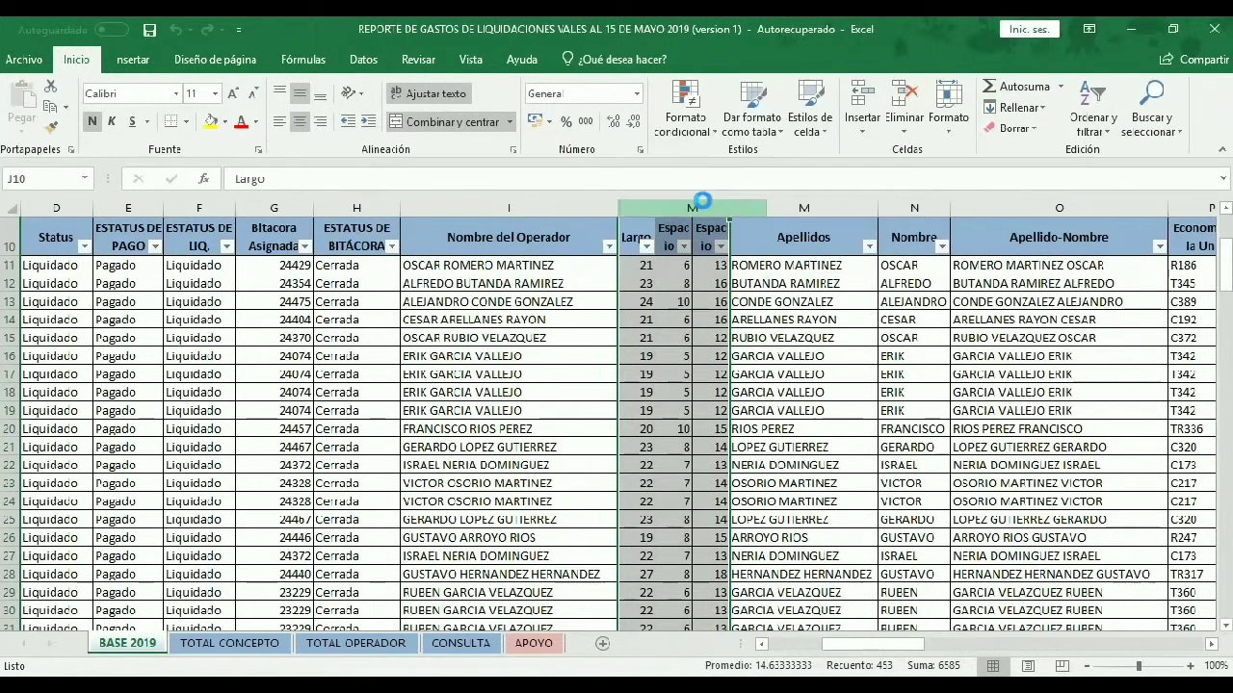
{"action": "key", "text": "ctrl+0"}
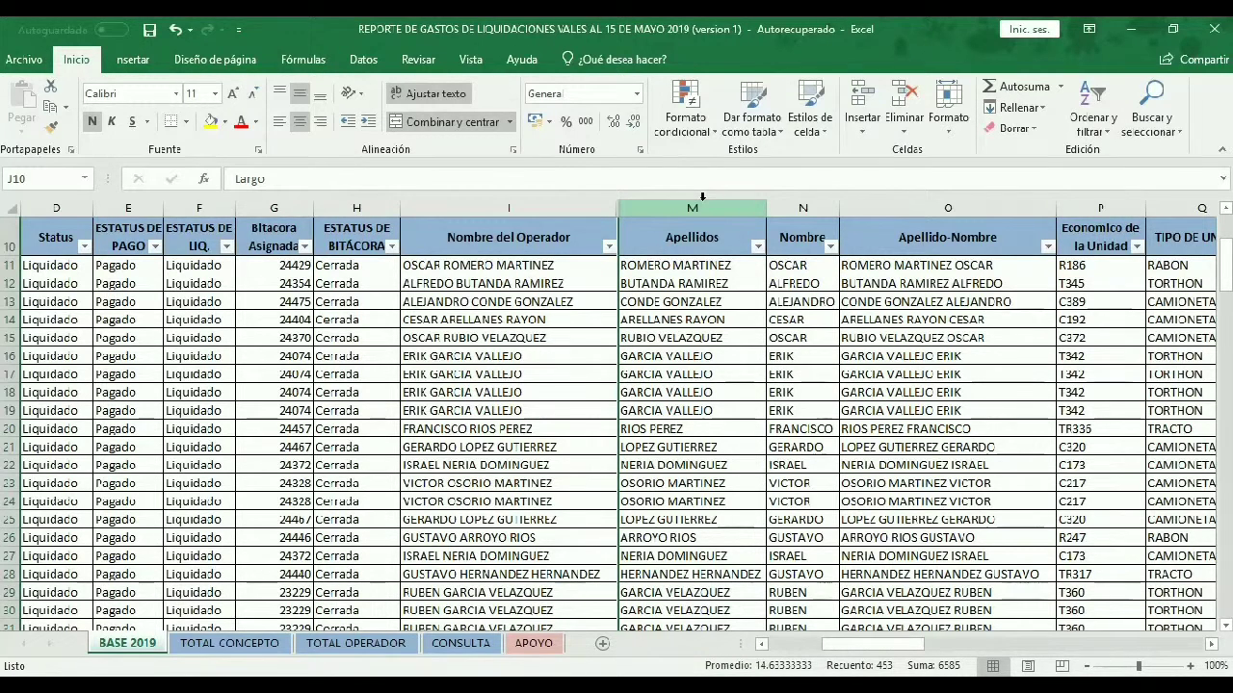
{"action": "left_click", "coordinate": [895, 264]}
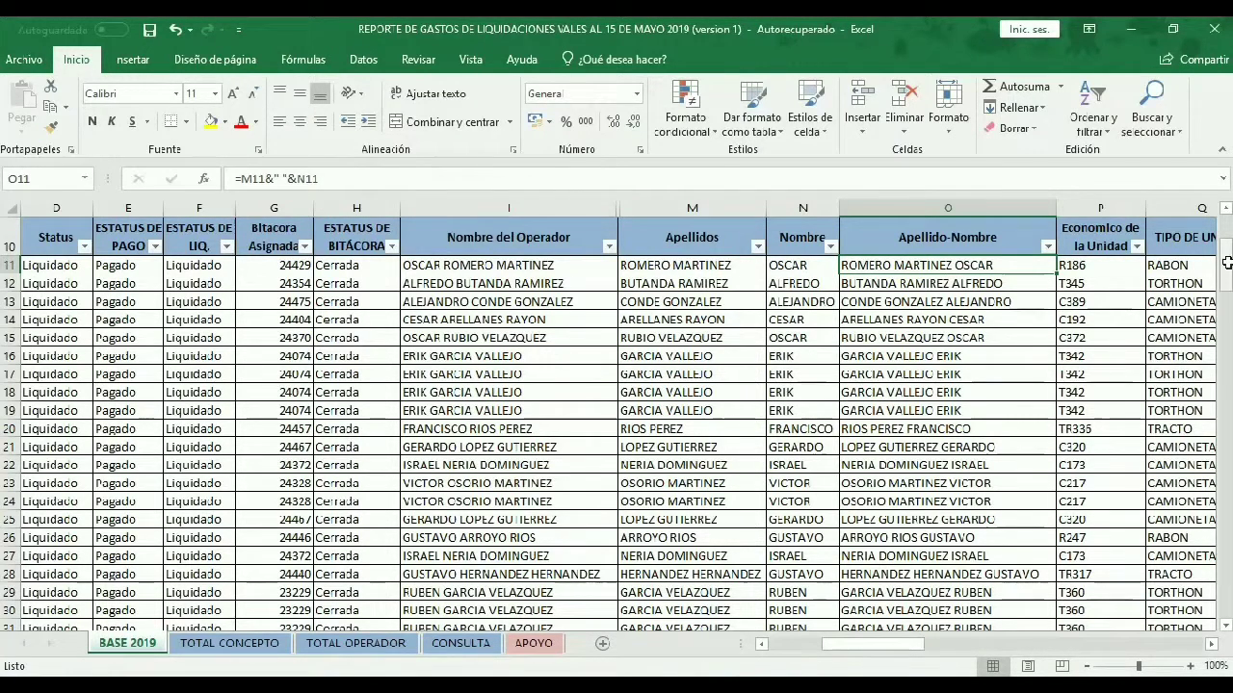
Review the existing conditional formatting rule and the rows it highlights near the end of the BASE 2019 data
{"action": "left_click", "coordinate": [714, 135]}
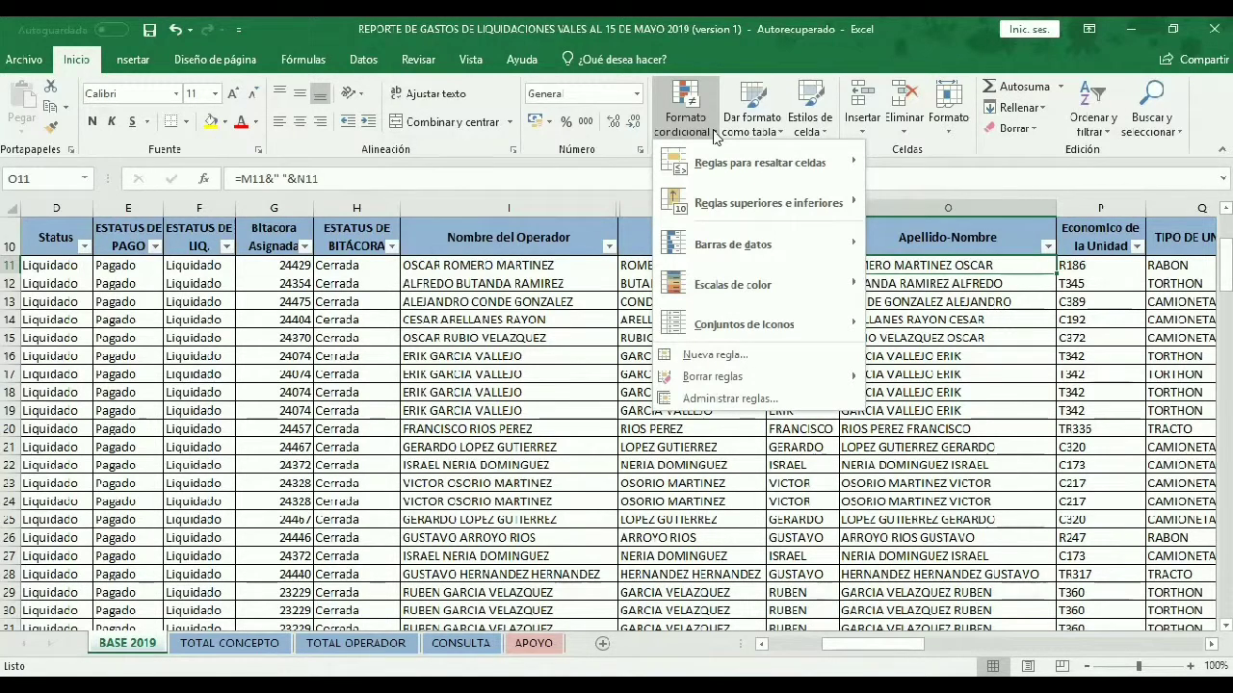
{"action": "left_click", "coordinate": [764, 399]}
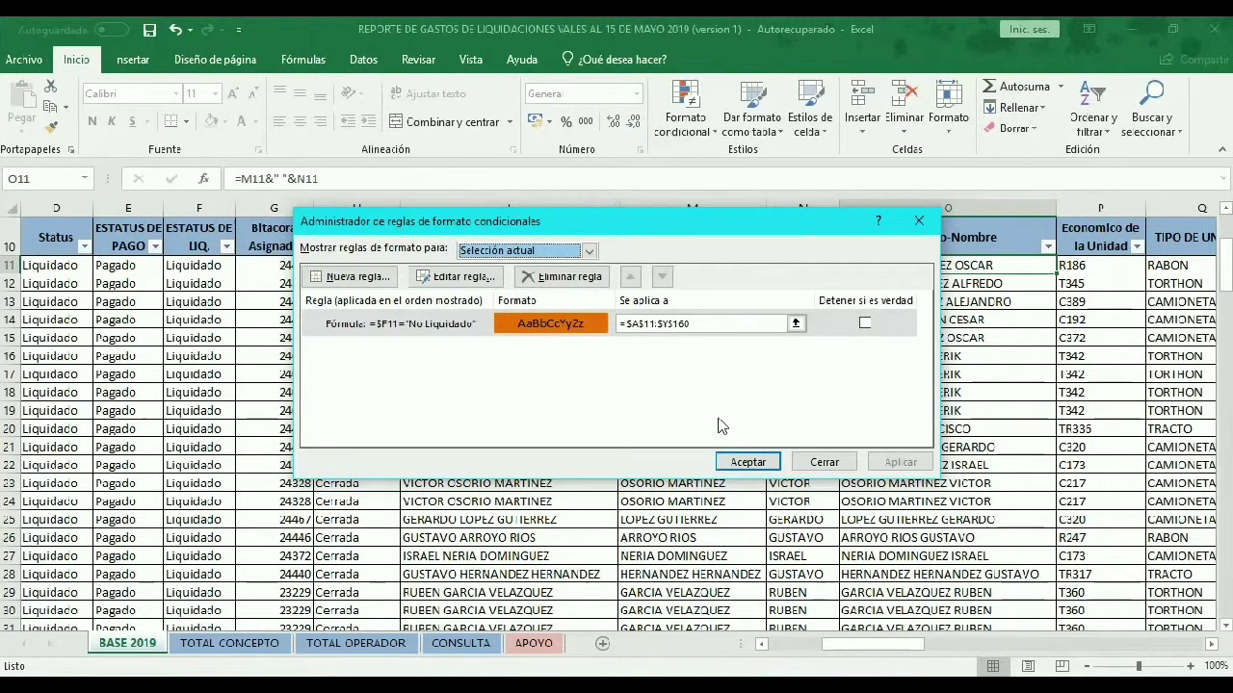
{"action": "left_click", "coordinate": [739, 463]}
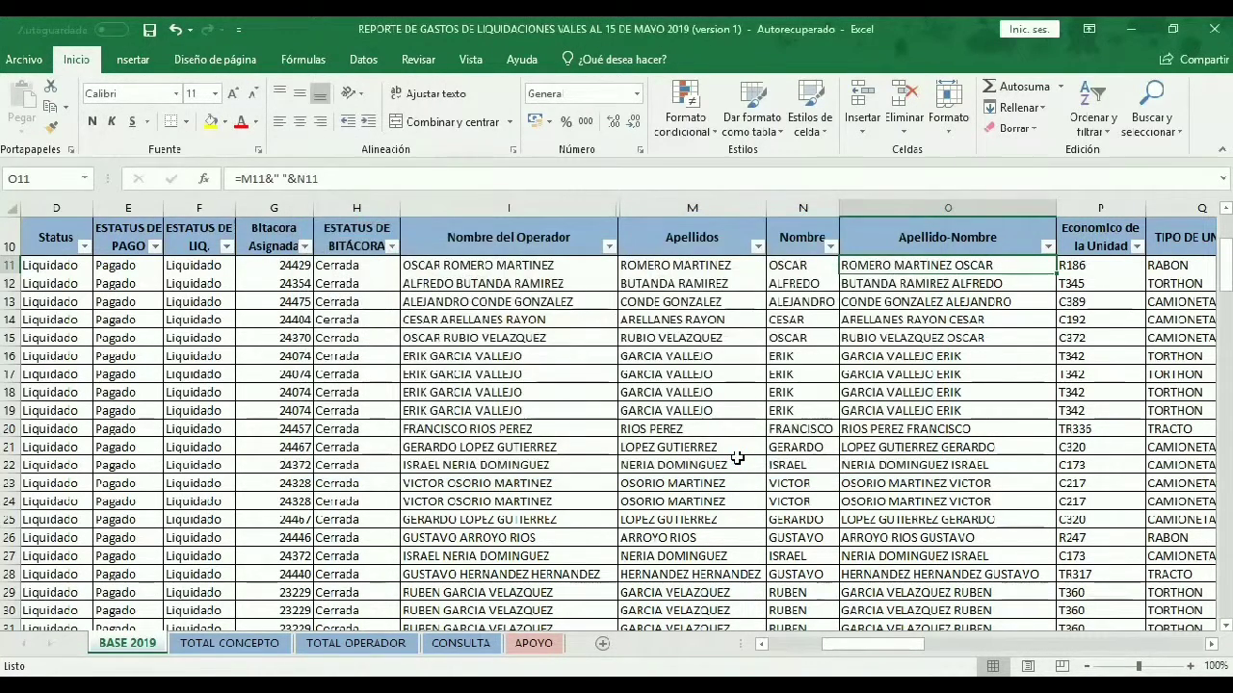
{"action": "key", "text": "ctrl+Down"}
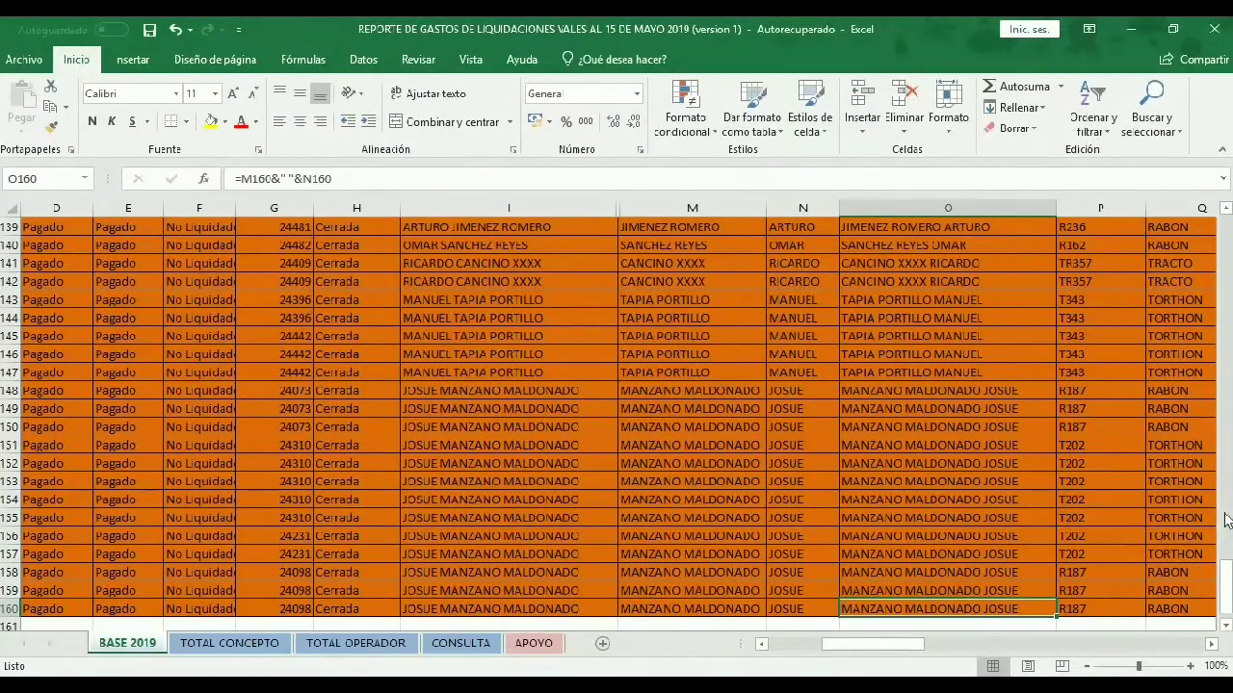
{"action": "left_click_drag", "start_coordinate": [1229, 572], "coordinate": [1223, 525]}
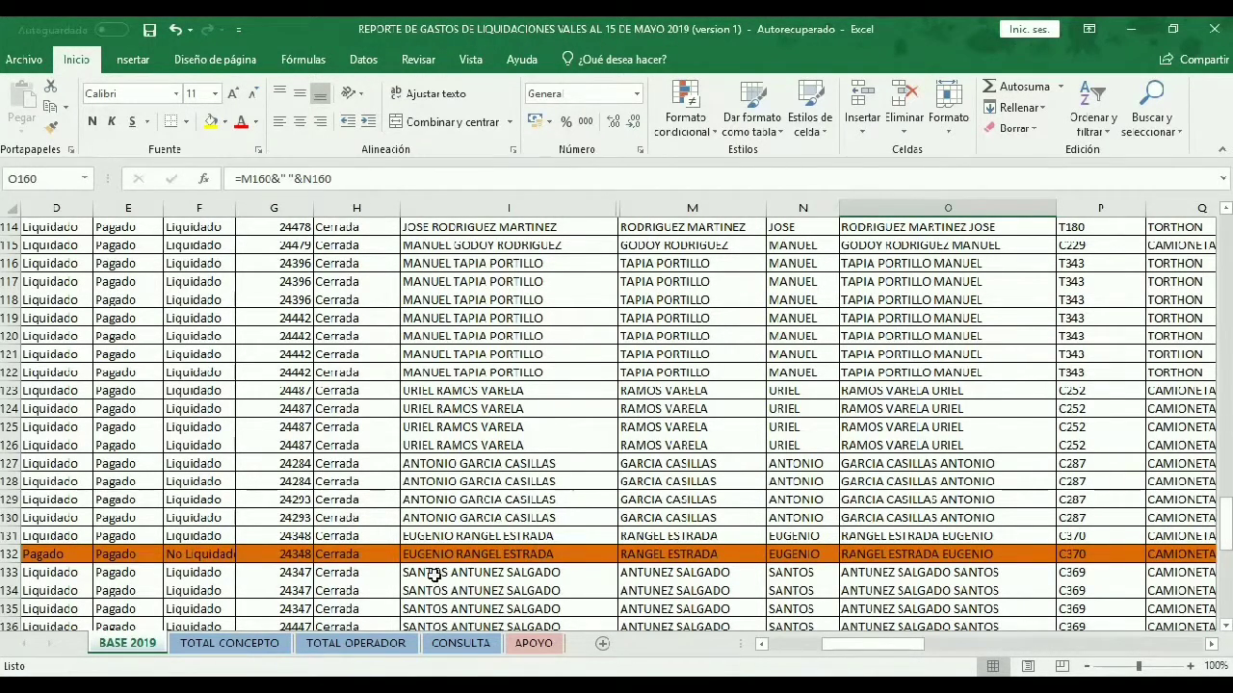
Examine the TOTAL CONCEPTO report and the lookup formulas behind the account and the deductible classification in row 5
{"action": "left_click", "coordinate": [232, 645]}
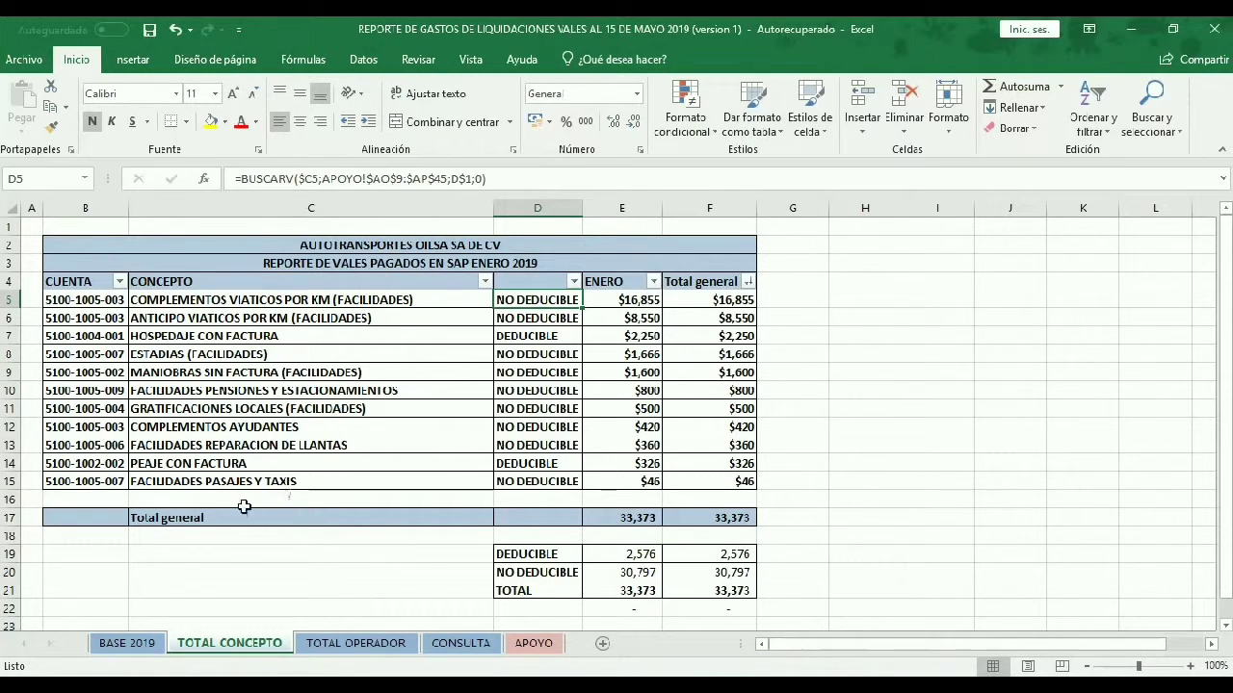
{"action": "left_click", "coordinate": [135, 640]}
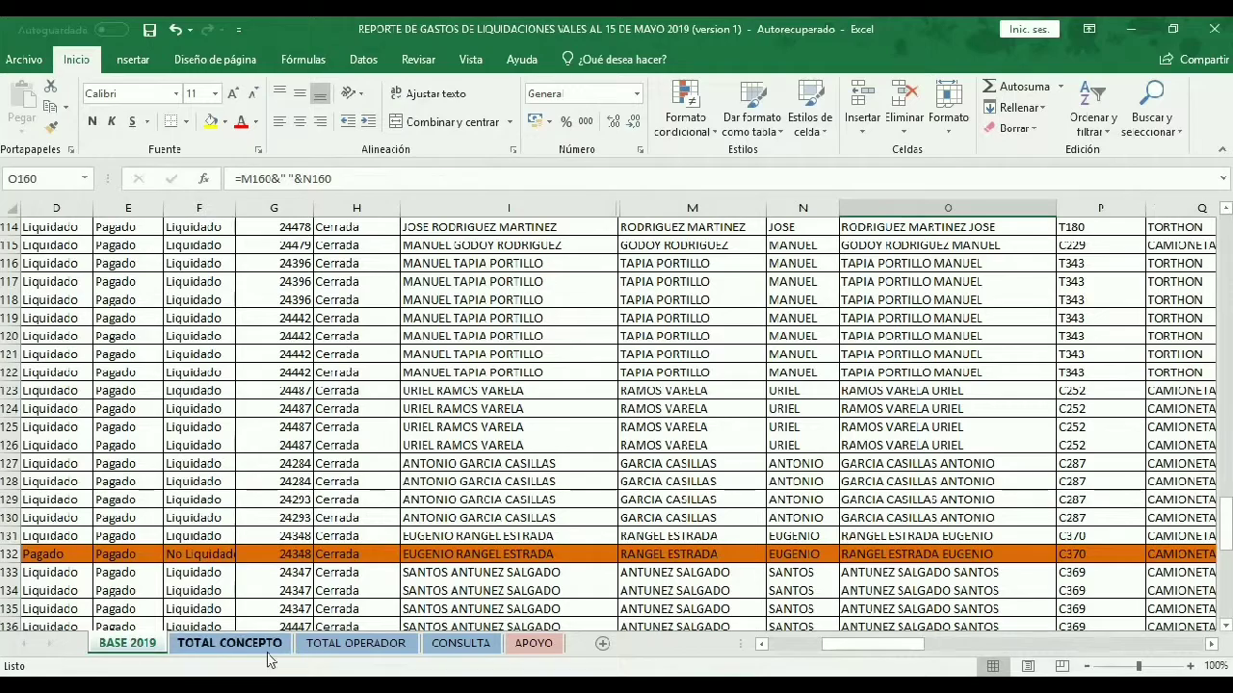
{"action": "left_click", "coordinate": [231, 642]}
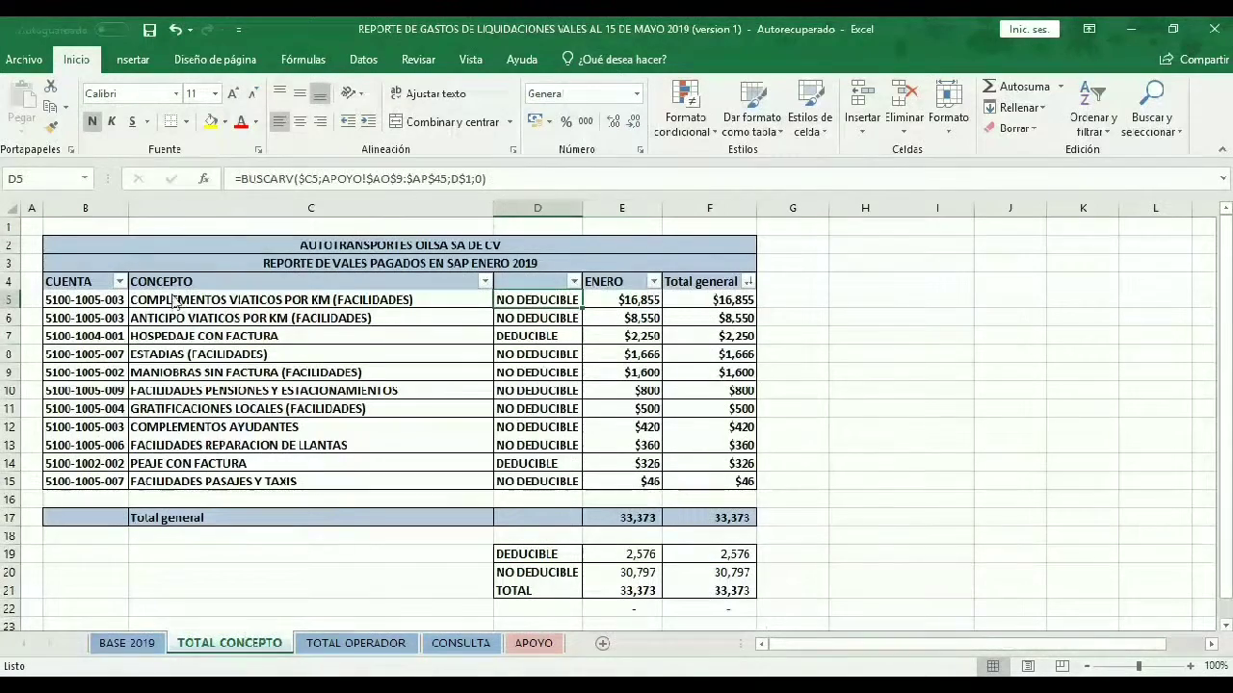
{"action": "left_click", "coordinate": [107, 302]}
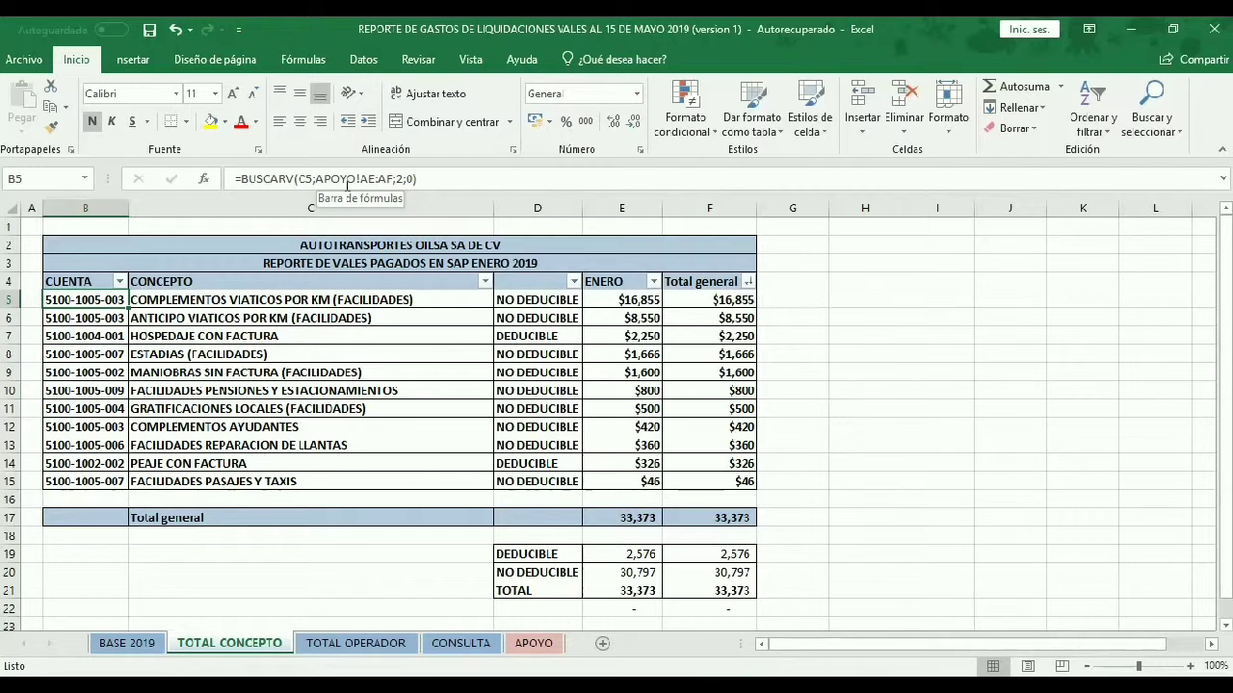
{"action": "left_click", "coordinate": [547, 299]}
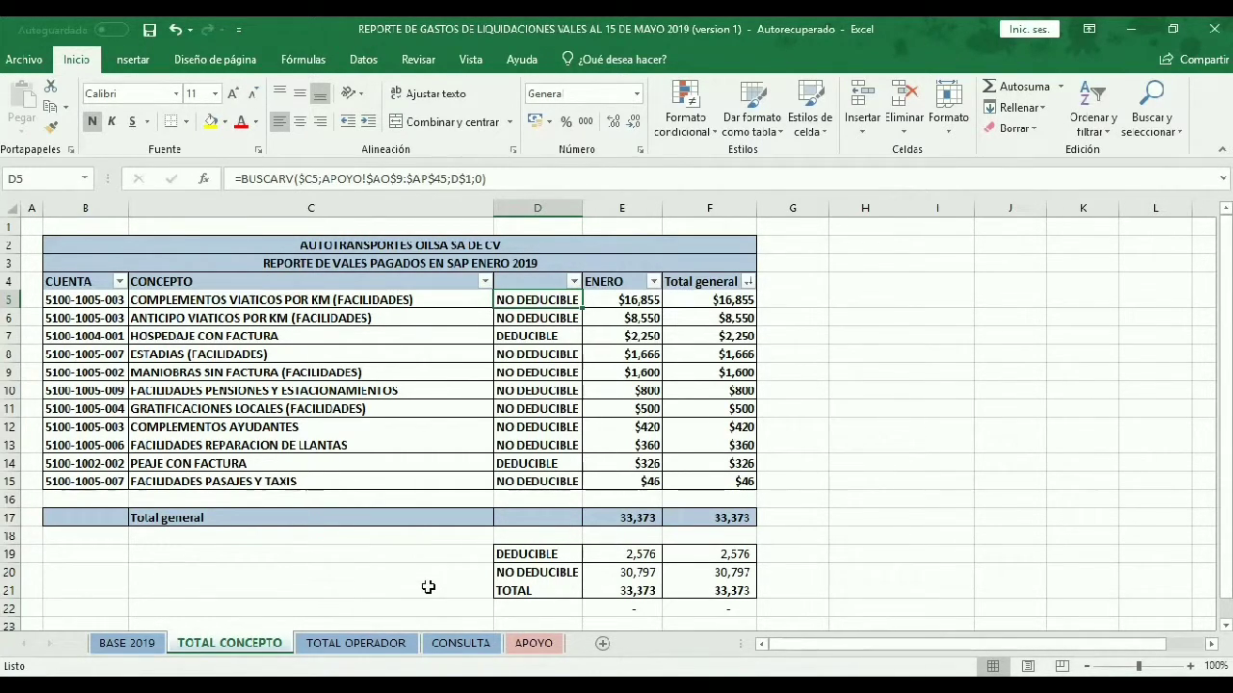
Review the TOTAL OPERADOR report from the first operator down to the Total general row
{"action": "left_click", "coordinate": [347, 648]}
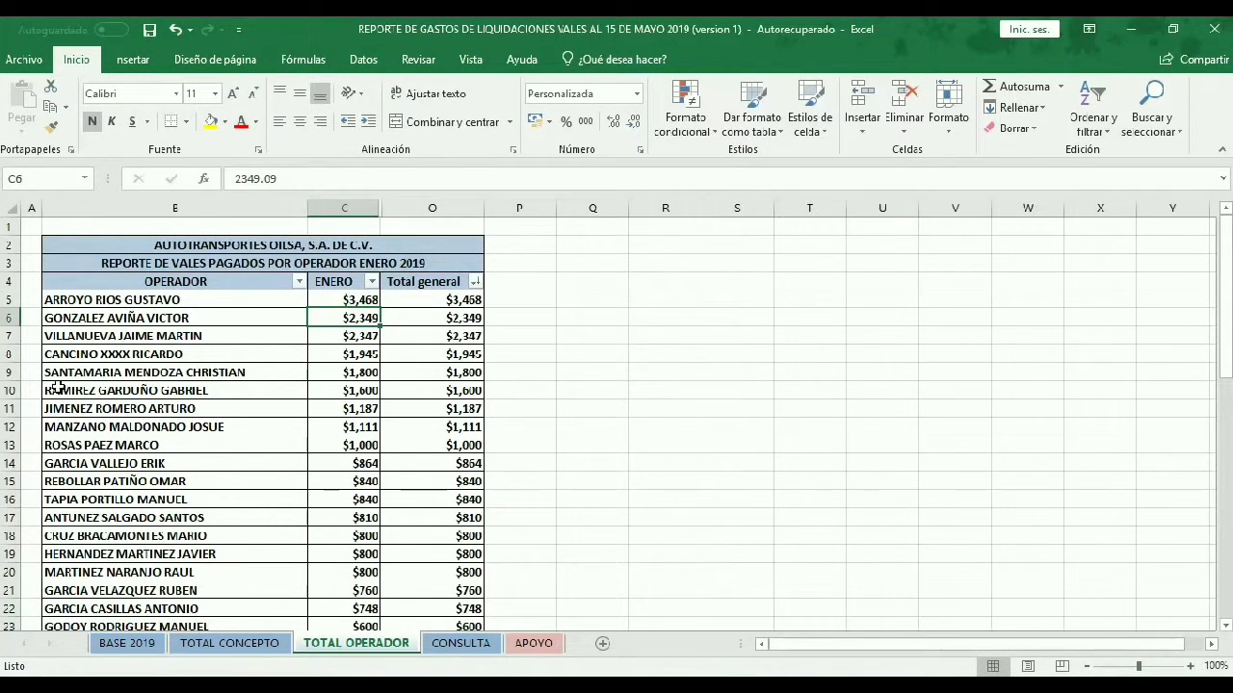
{"action": "left_click", "coordinate": [167, 298]}
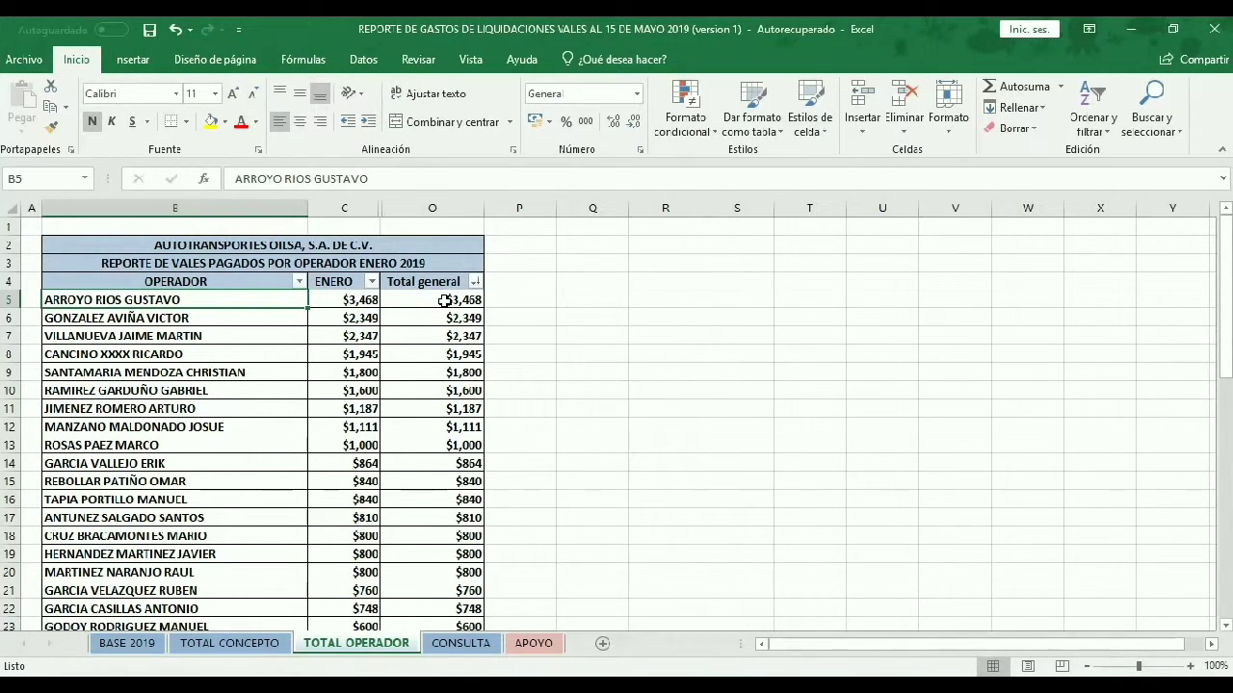
{"action": "left_click_drag", "start_coordinate": [1225, 289], "coordinate": [1224, 527]}
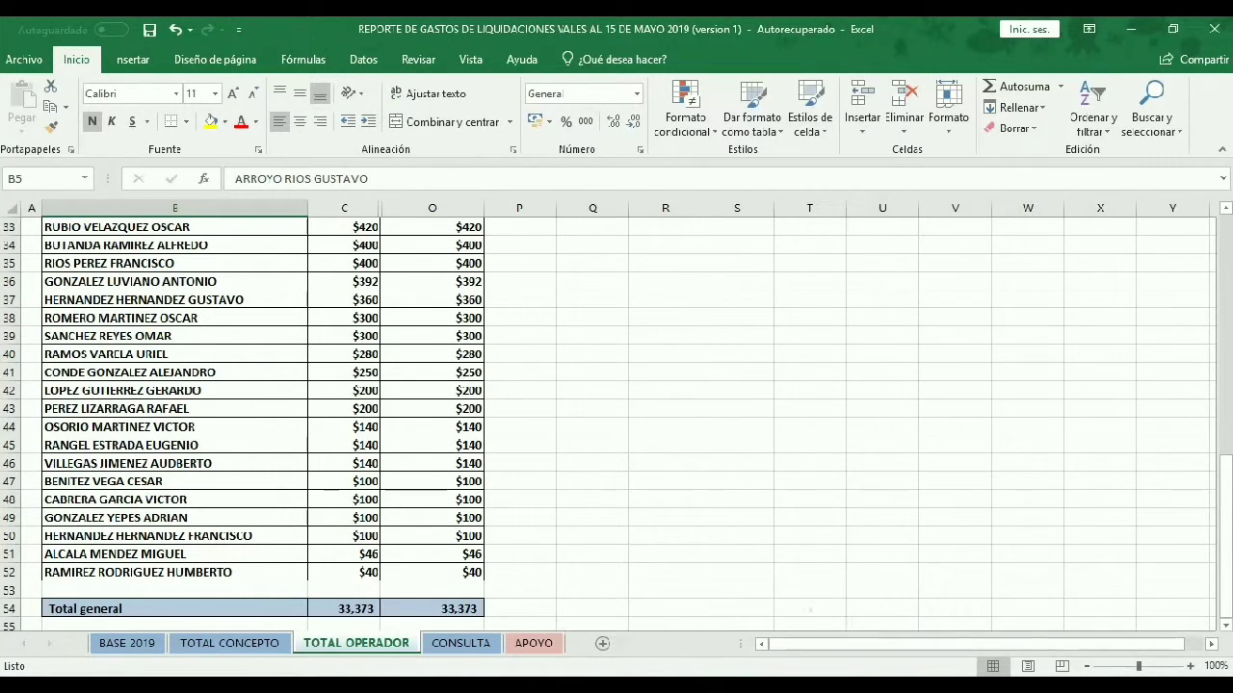
{"action": "left_click_drag", "start_coordinate": [1224, 568], "coordinate": [1196, 248]}
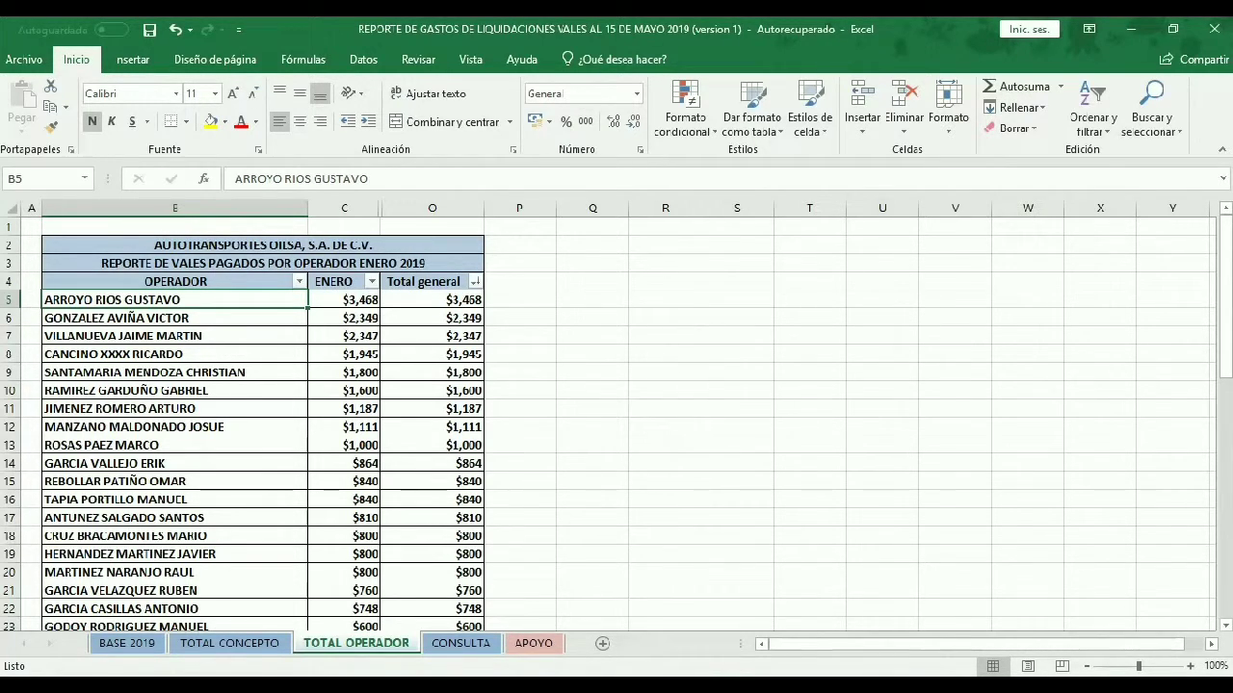
Clear the operator name from the VALE lookup cell B4 on the CONSULTA sheet
{"action": "left_click", "coordinate": [454, 653]}
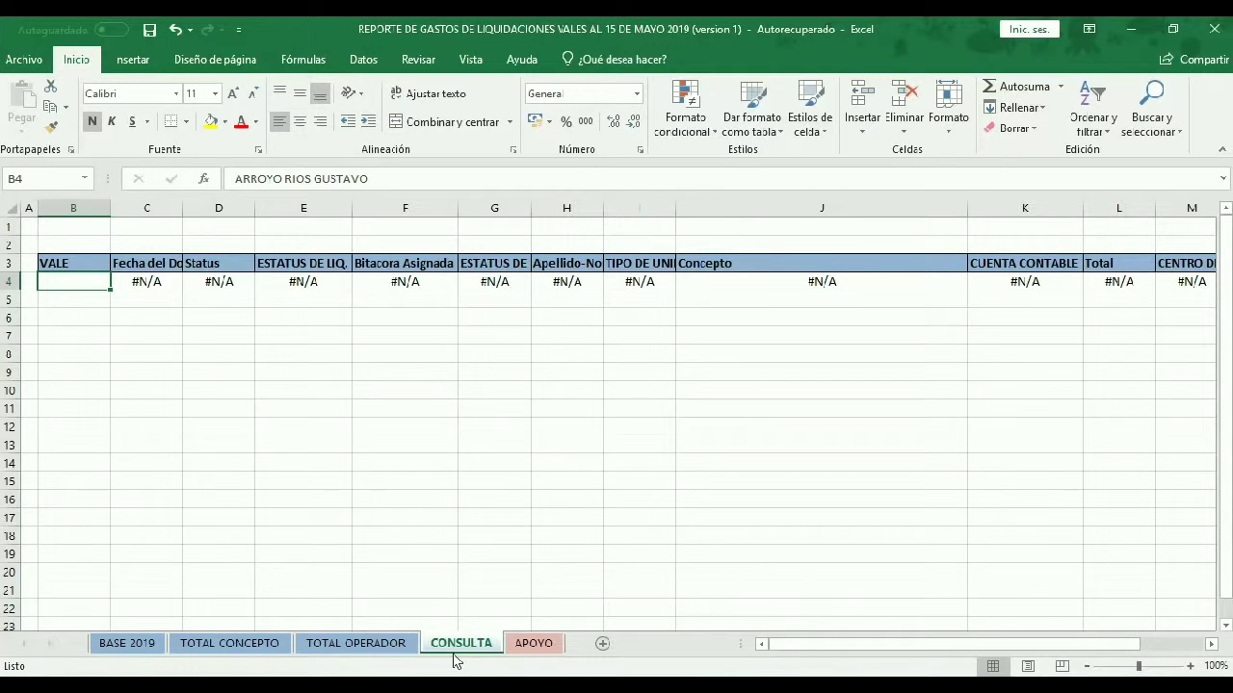
{"action": "key", "text": "Delete"}
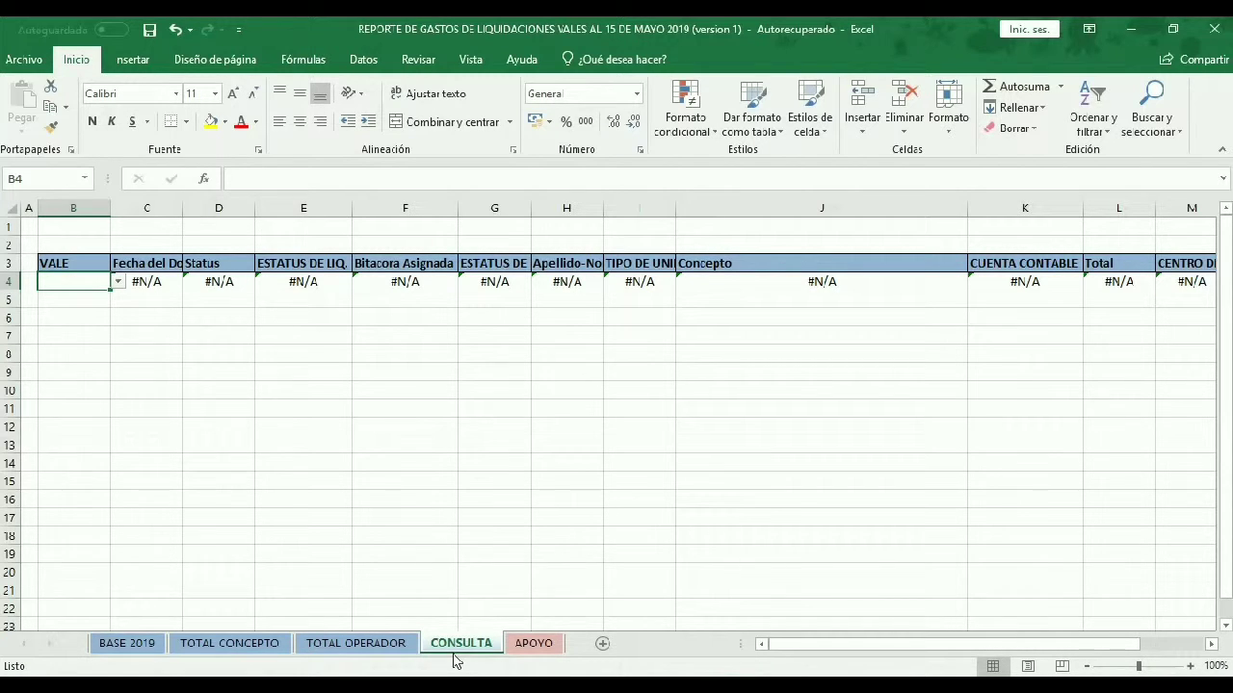
{"action": "mouse_move", "coordinate": [862, 655]}
{"action": "left_mouse_down"}
{"action": "mouse_move", "coordinate": [1023, 652]}
{"action": "mouse_move", "coordinate": [816, 662]}
{"action": "mouse_move", "coordinate": [846, 653]}
{"action": "left_mouse_up"}
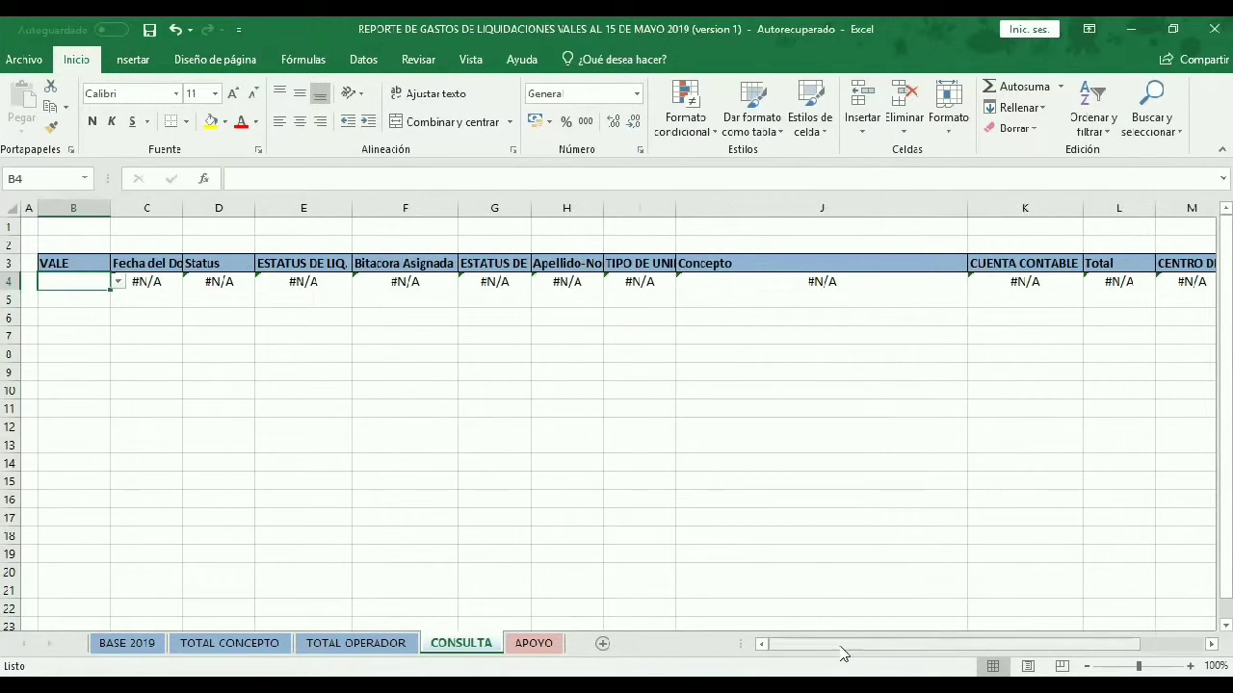
Look through the BASE 2019 records from the highlighted rows back up to the header in row 10
{"action": "left_click", "coordinate": [121, 643]}
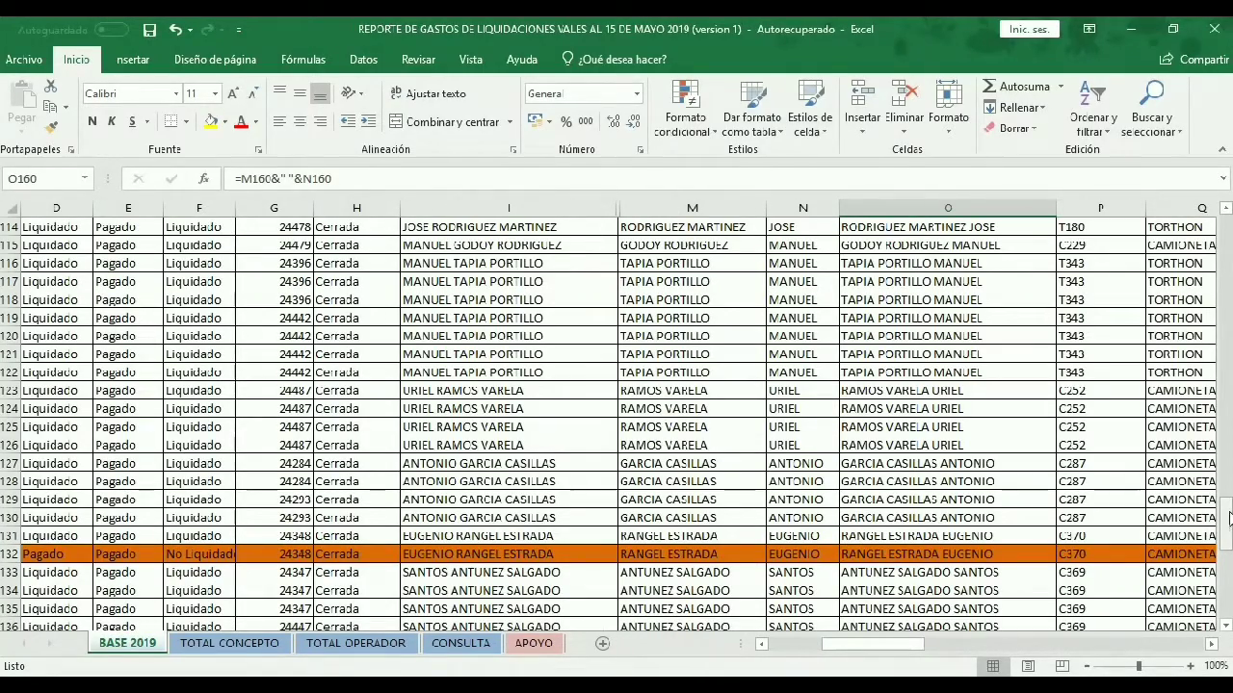
{"action": "left_click_drag", "start_coordinate": [1228, 518], "coordinate": [1219, 255]}
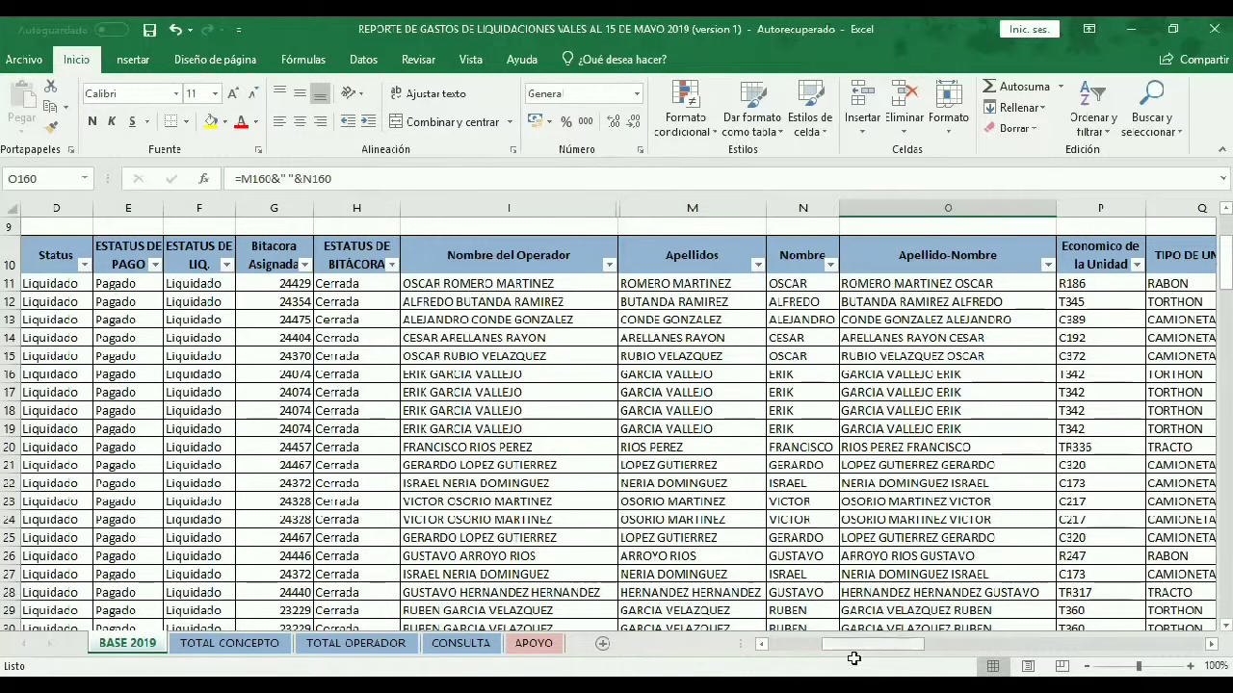
{"action": "mouse_move", "coordinate": [730, 688]}
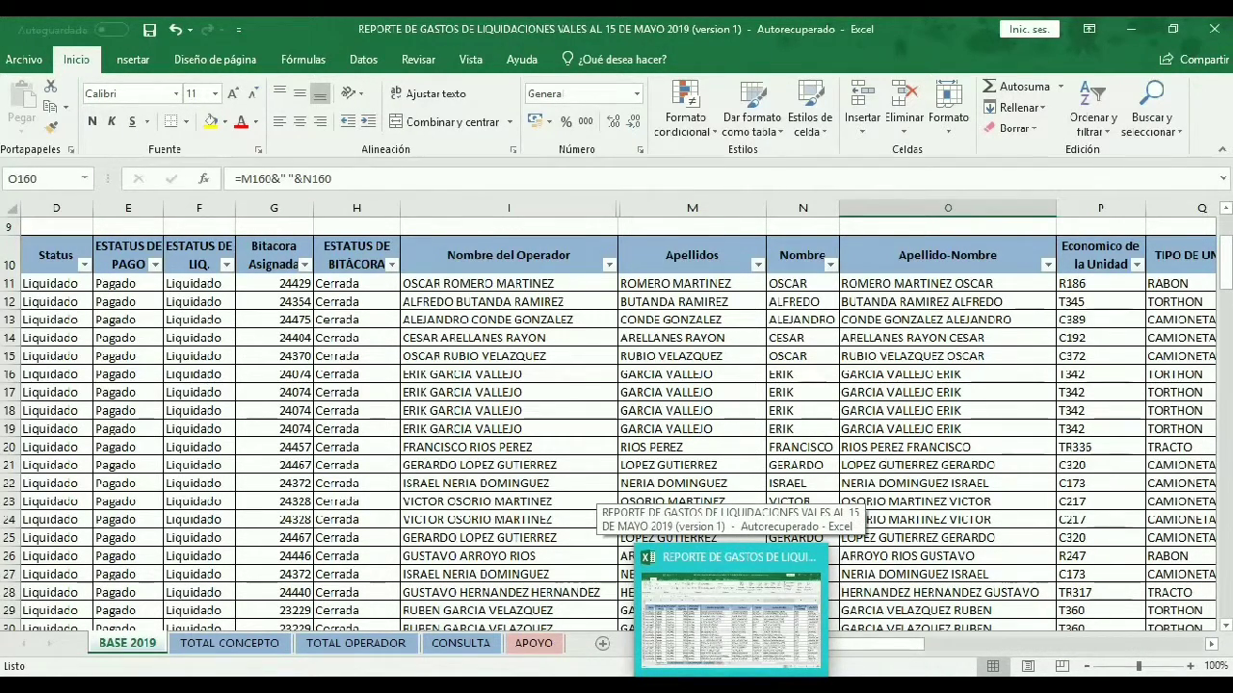
Look up voucher 87983 on the CONSULTA sheet and review its record across to the TERMINAL column
{"action": "left_click", "coordinate": [460, 644]}
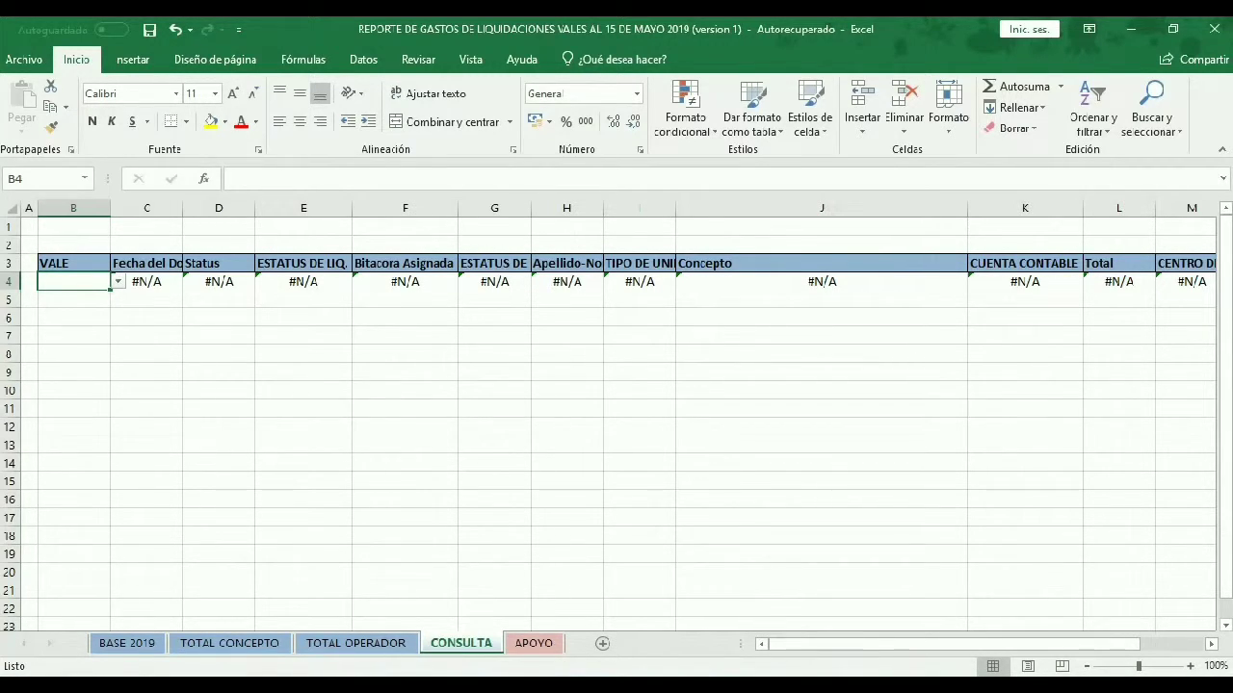
{"action": "left_click", "coordinate": [116, 281]}
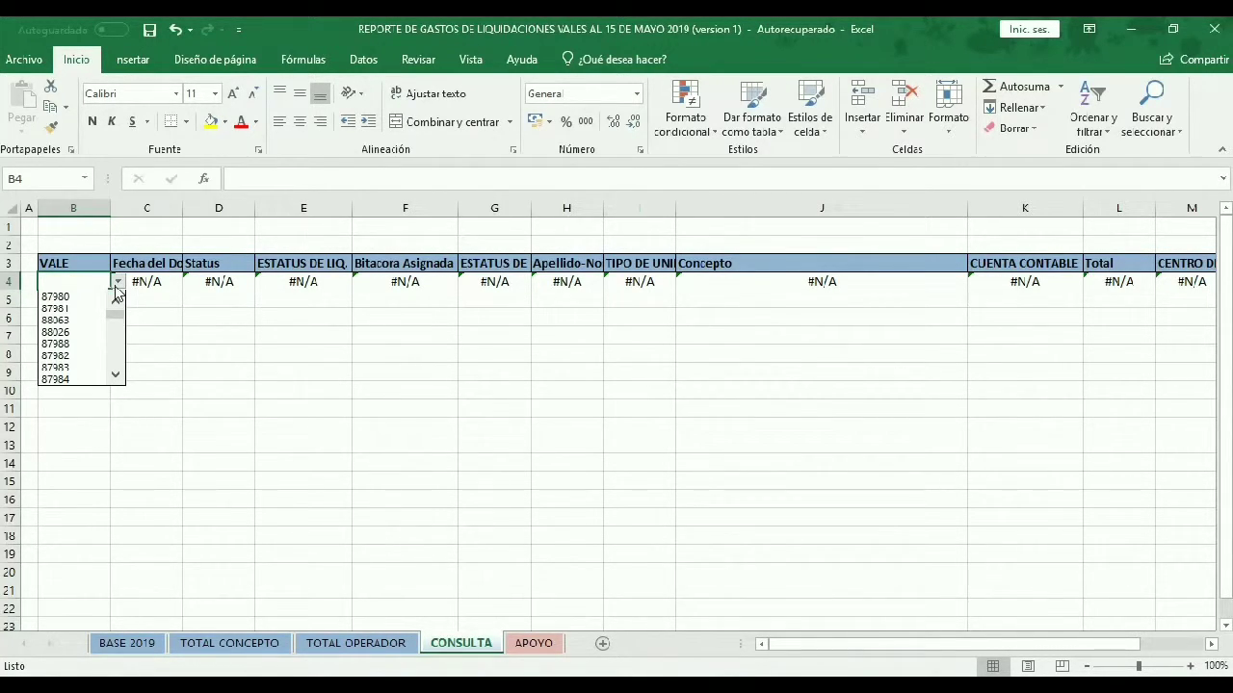
{"action": "left_click", "coordinate": [61, 370]}
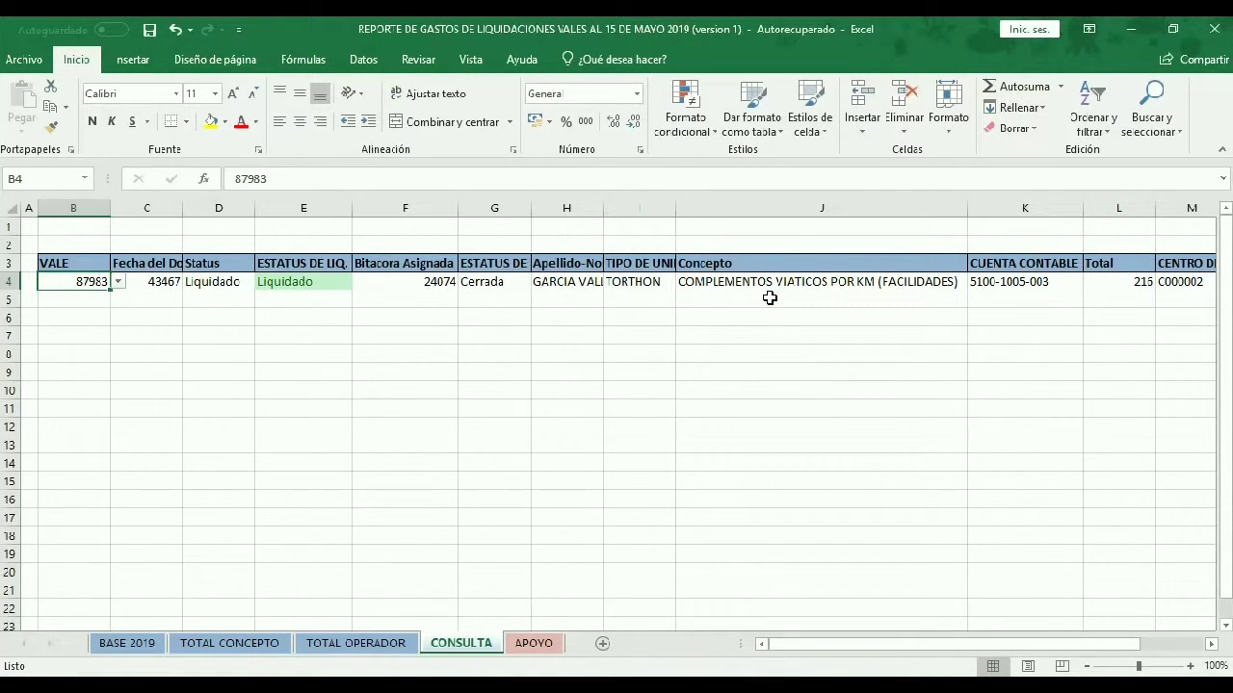
{"action": "left_click_drag", "start_coordinate": [858, 649], "coordinate": [954, 649]}
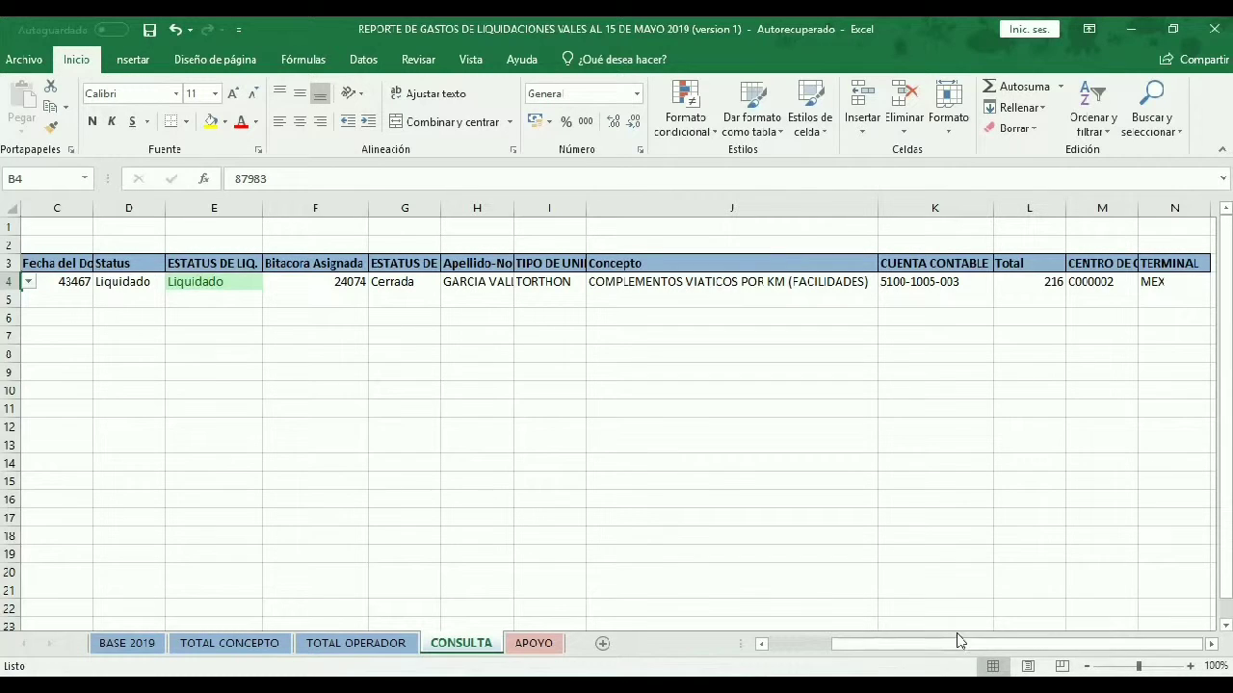
{"action": "left_click_drag", "start_coordinate": [955, 649], "coordinate": [776, 649]}
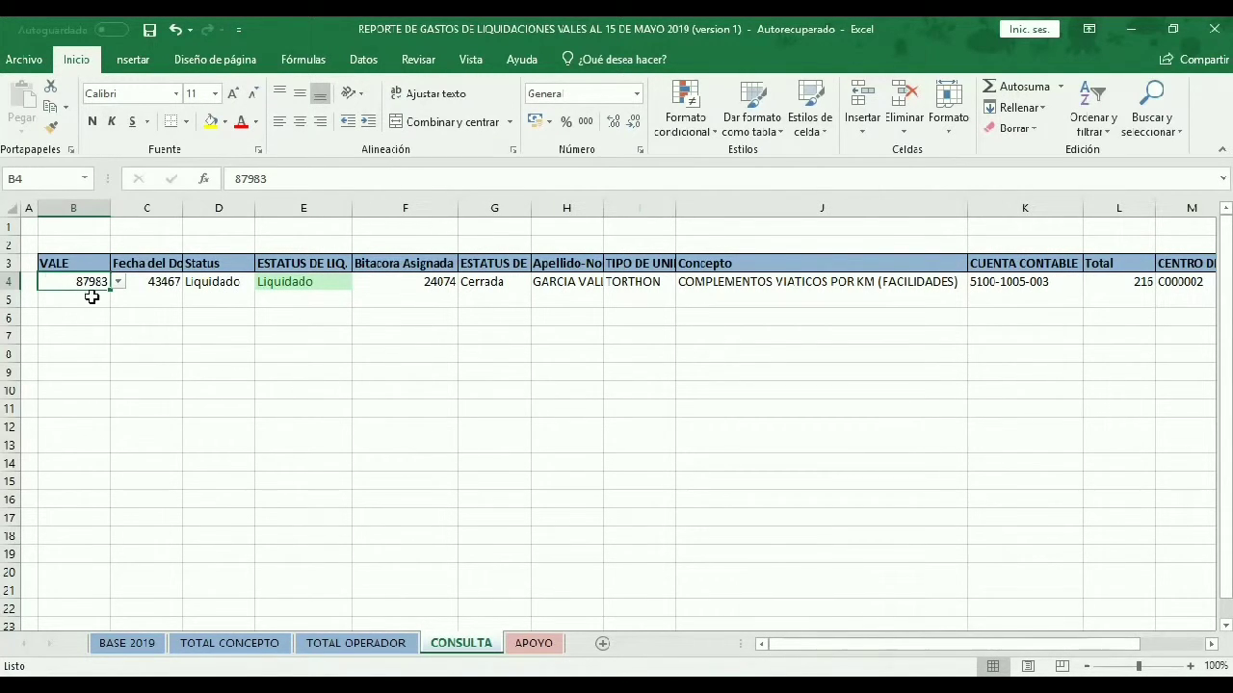
Look up voucher 87360 in the VALE cell of the CONSULTA sheet to check its ESTATUS DE LIQ
{"action": "left_click", "coordinate": [119, 281]}
{"action": "left_click", "coordinate": [97, 282]}
{"action": "left_click", "coordinate": [117, 282]}
{"action": "left_click_drag", "start_coordinate": [117, 319], "coordinate": [118, 362]}
{"action": "left_click", "coordinate": [70, 373]}
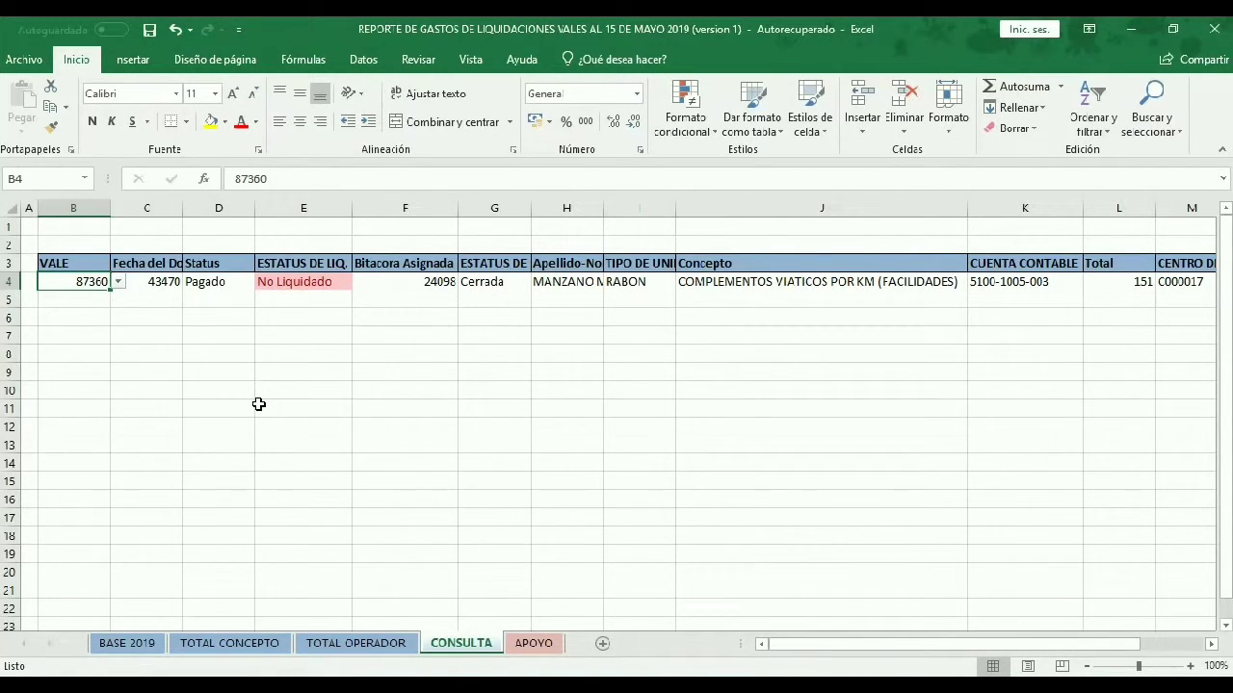
Look up voucher 87356, followed by voucher 88072, in the VALE cell of the CONSULTA sheet
{"action": "left_click", "coordinate": [118, 281]}
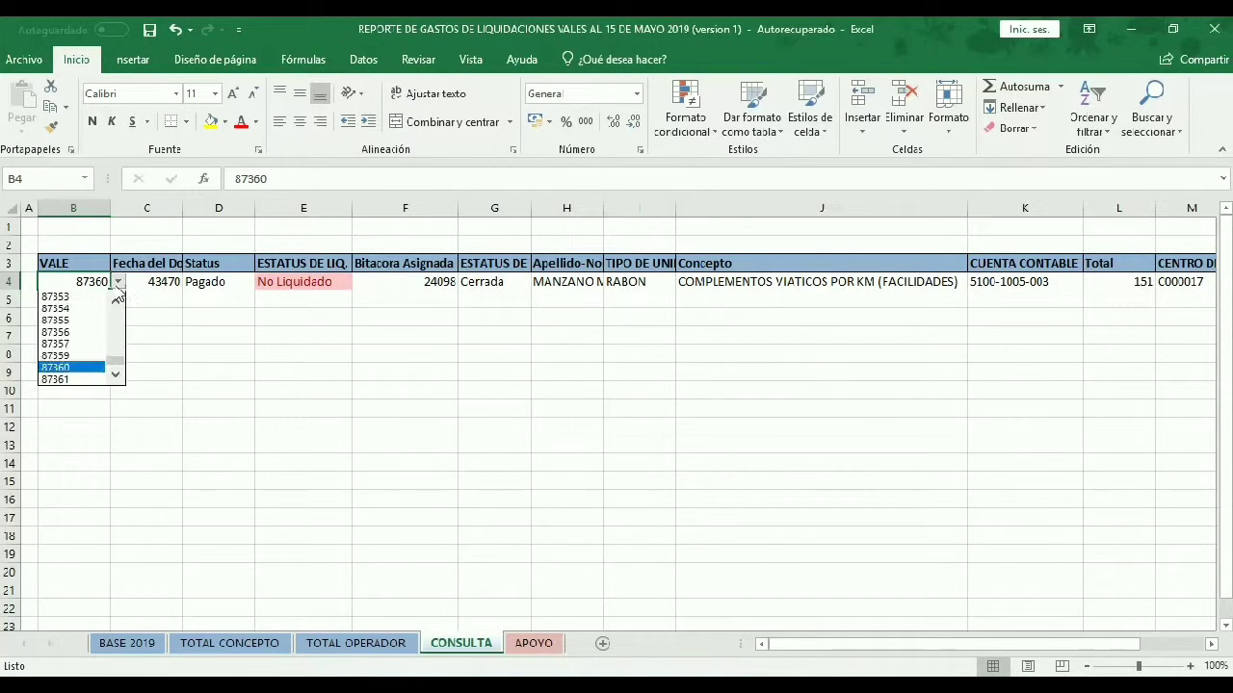
{"action": "left_click", "coordinate": [58, 333]}
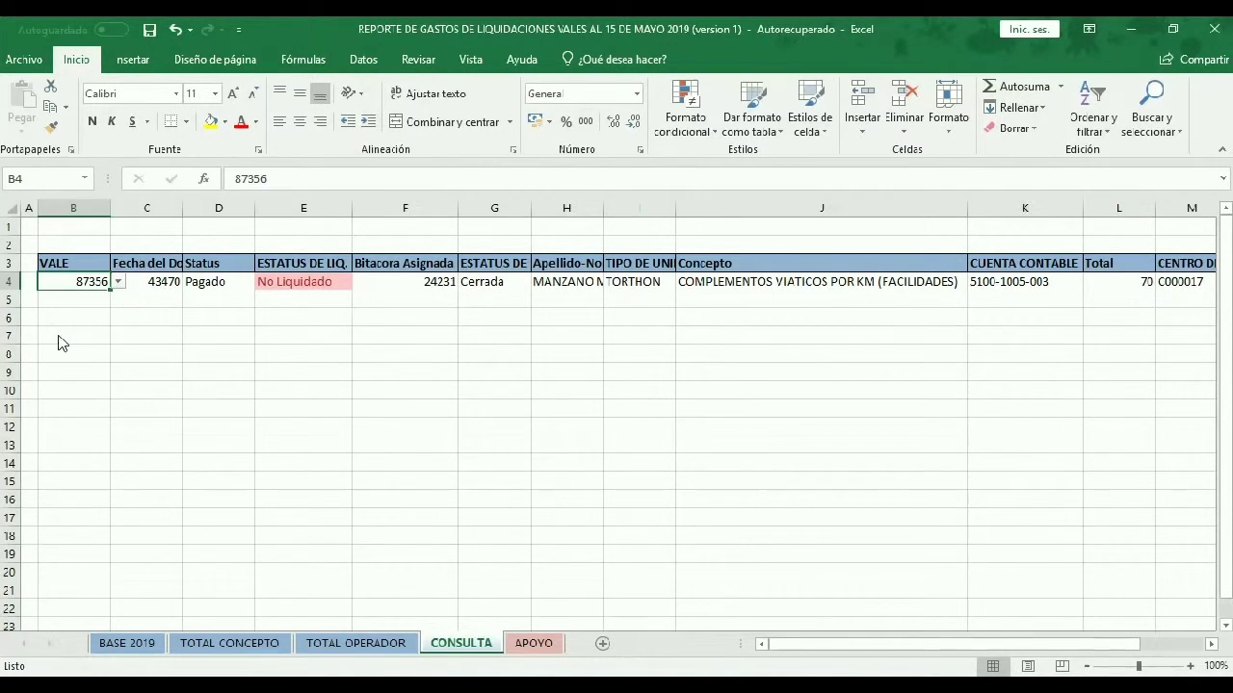
{"action": "left_click", "coordinate": [118, 282]}
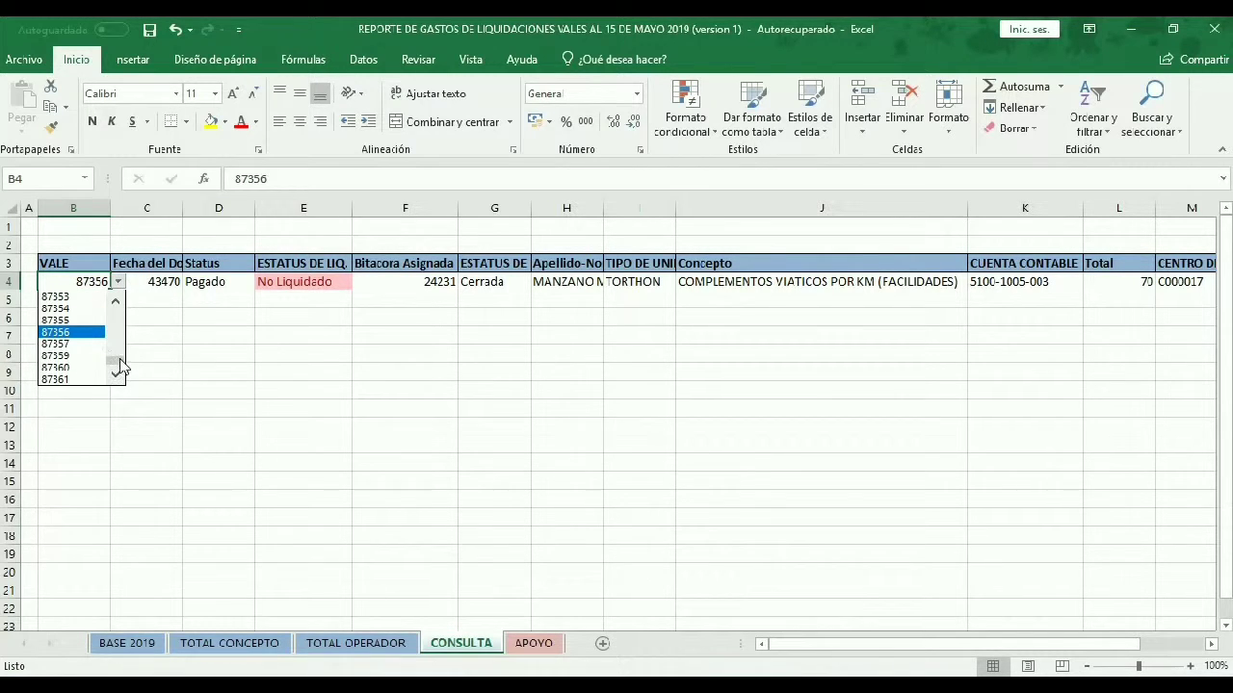
{"action": "scroll", "coordinate": [115, 356], "scroll_direction": "down", "scroll_amount": 5}
{"action": "left_click", "coordinate": [58, 343]}
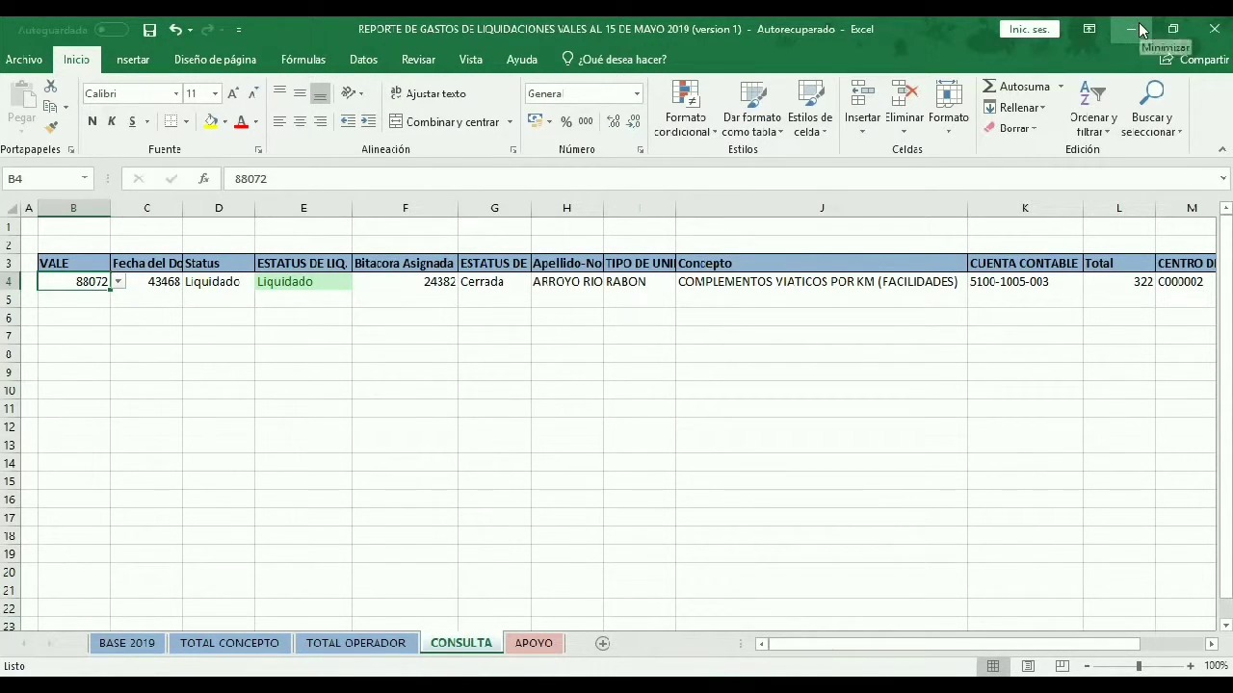
Review the BASE 2019 records and the TOTAL CONCEPTO report down to its DEDUCIBLE and NO DEDUCIBLE totals
{"action": "left_click", "coordinate": [125, 643]}
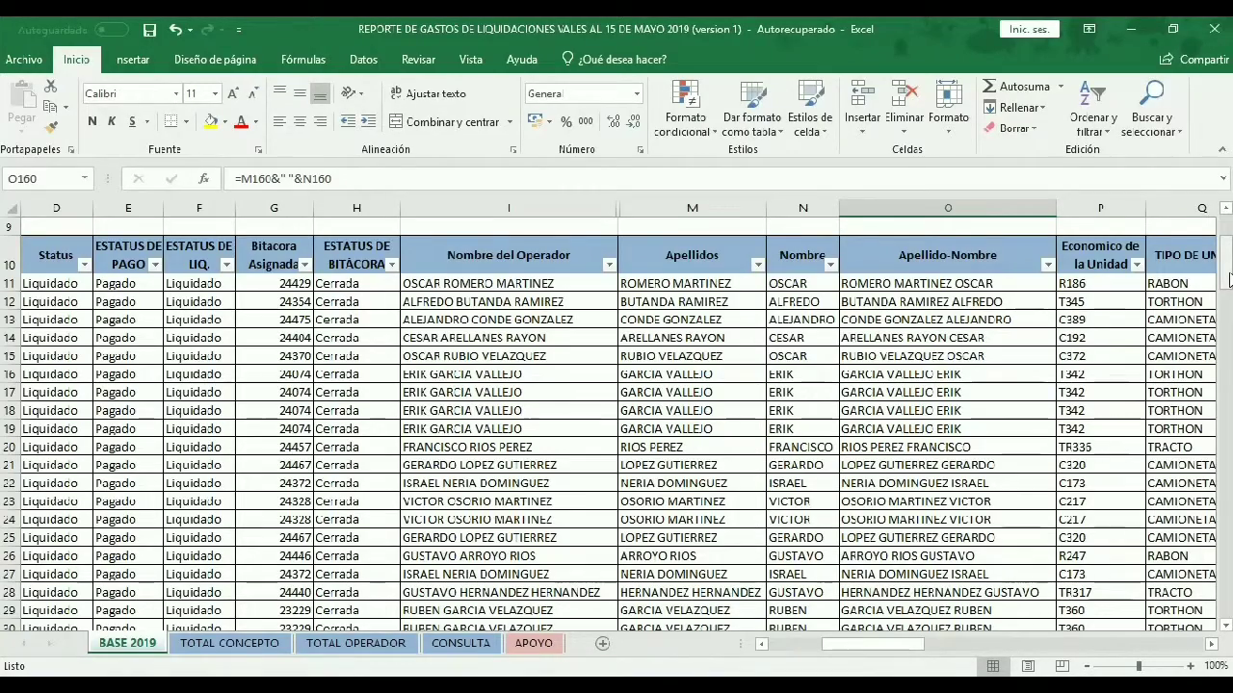
{"action": "mouse_move", "coordinate": [1229, 278]}
{"action": "left_mouse_down"}
{"action": "mouse_move", "coordinate": [1229, 579]}
{"action": "mouse_move", "coordinate": [1213, 424]}
{"action": "mouse_move", "coordinate": [1185, 308]}
{"action": "mouse_move", "coordinate": [1152, 248]}
{"action": "mouse_move", "coordinate": [1215, 258]}
{"action": "mouse_move", "coordinate": [1223, 300]}
{"action": "mouse_move", "coordinate": [1225, 273]}
{"action": "left_mouse_up"}
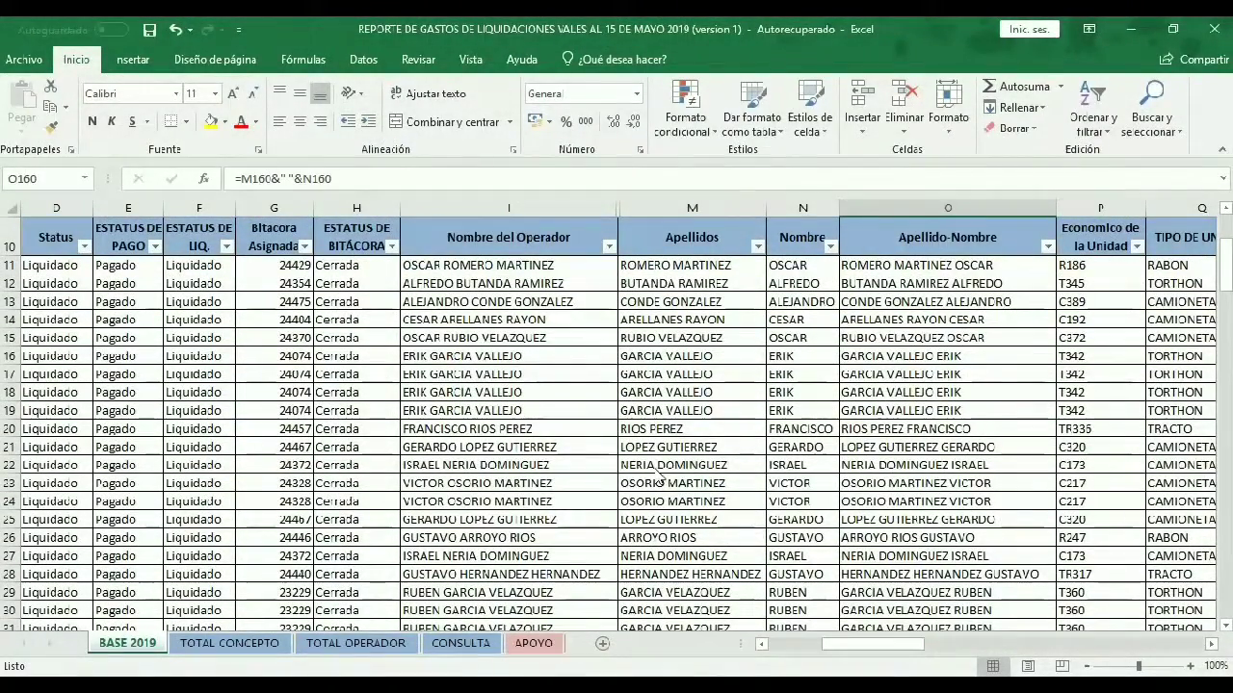
{"action": "left_click", "coordinate": [195, 645]}
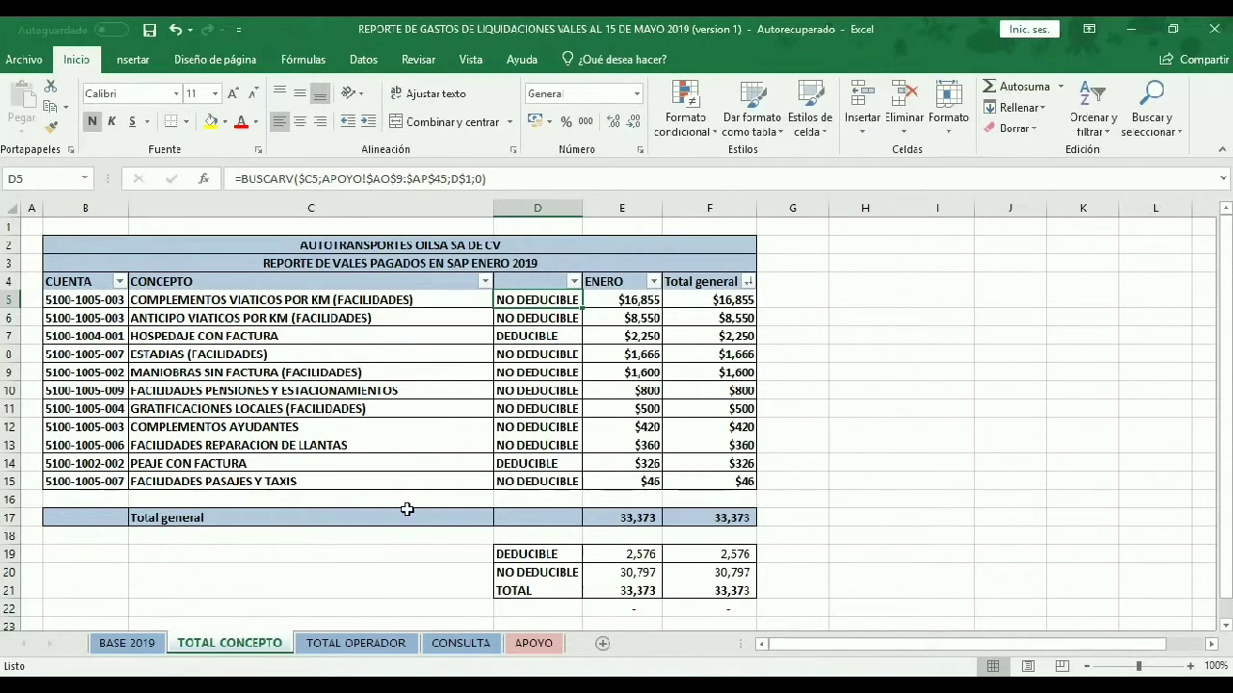
{"action": "left_click", "coordinate": [1226, 276]}
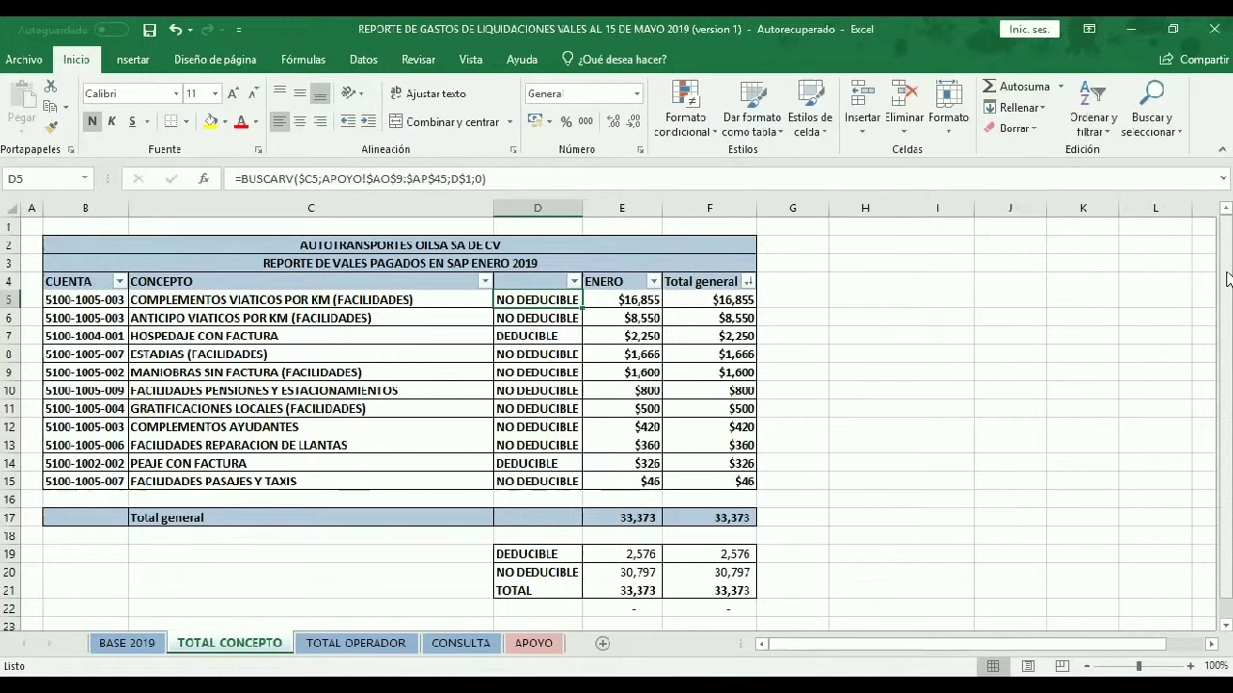
{"action": "left_click_drag", "start_coordinate": [1228, 277], "coordinate": [1229, 318]}
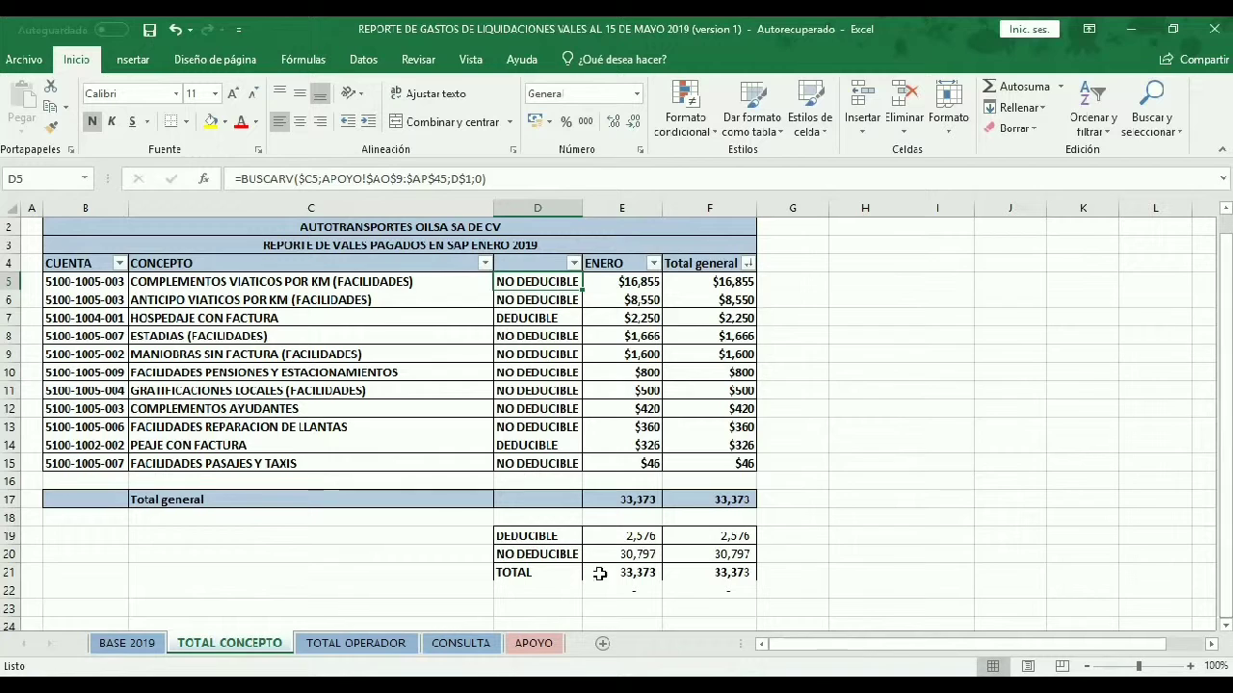
Go over the TOTAL OPERADOR and CONSULTA sheets and examine the Bitácoras table on the APOYO sheet
{"action": "left_click", "coordinate": [351, 652]}
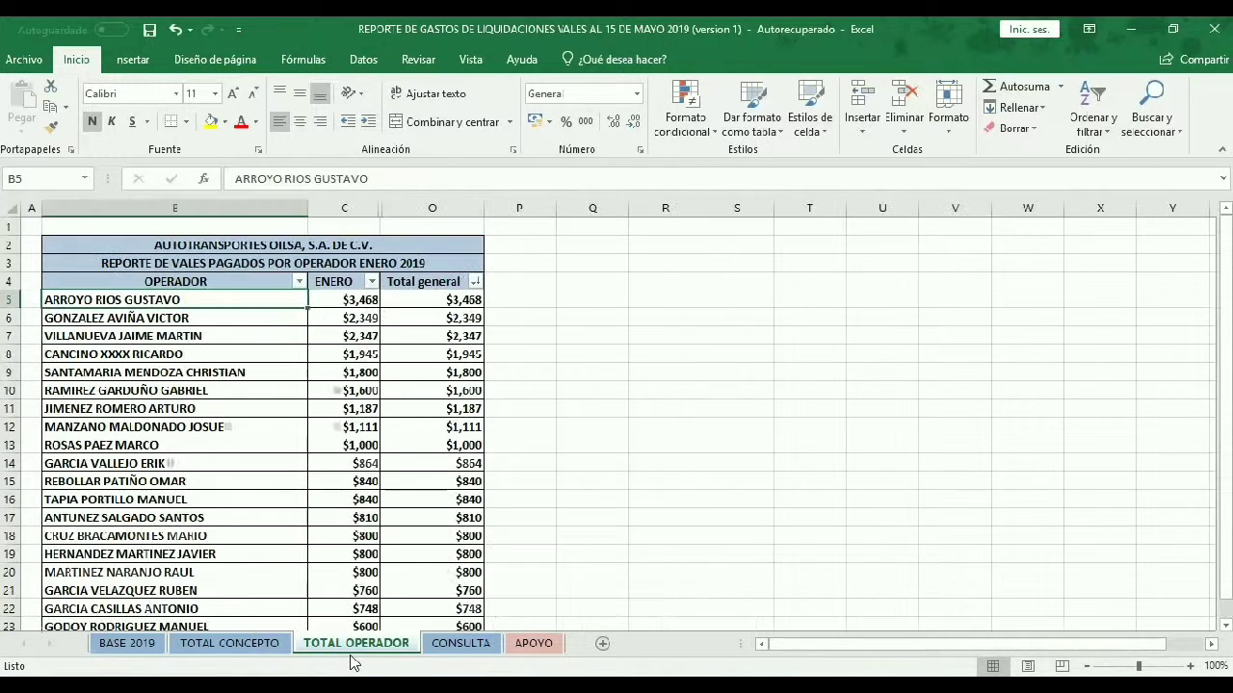
{"action": "left_click", "coordinate": [459, 651]}
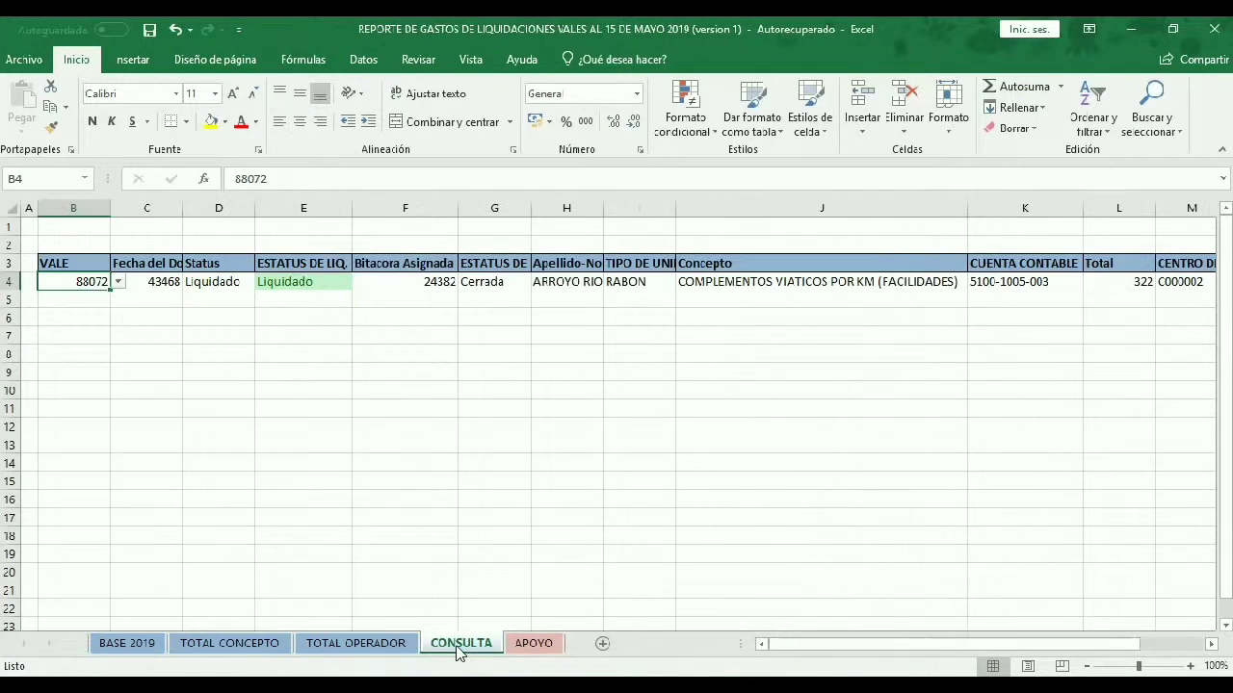
{"action": "left_click", "coordinate": [538, 645]}
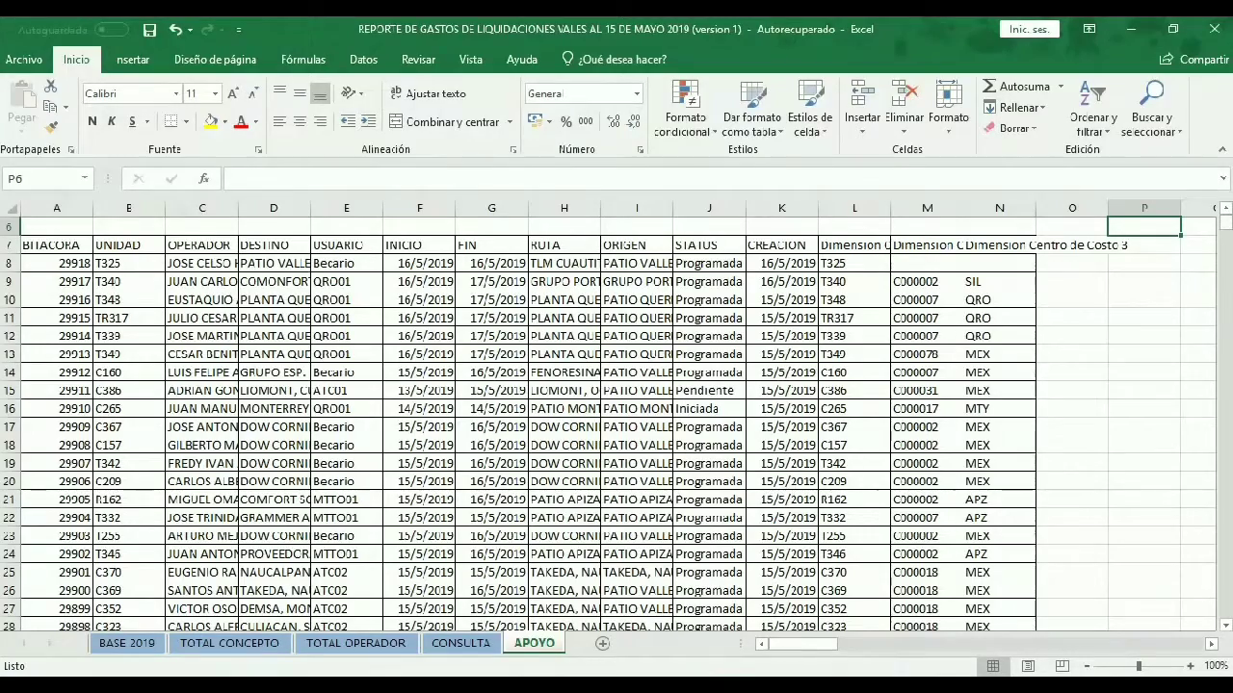
{"action": "left_click", "coordinate": [1225, 214]}
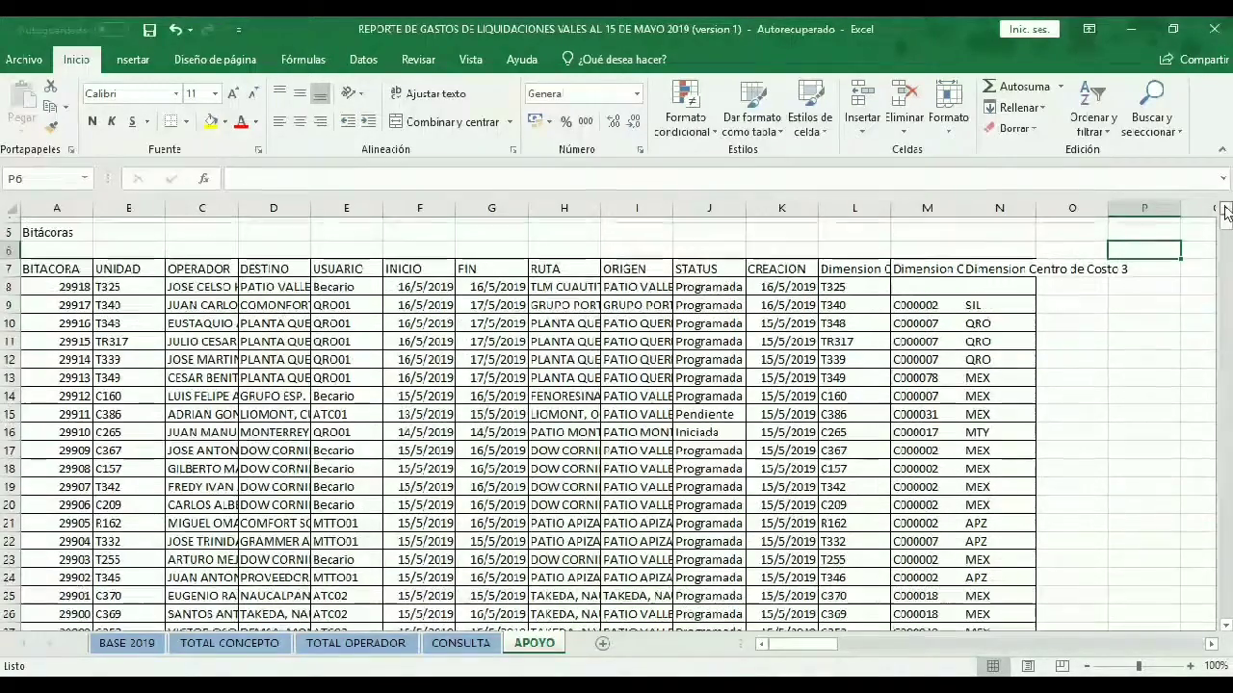
{"action": "left_click", "coordinate": [1224, 214]}
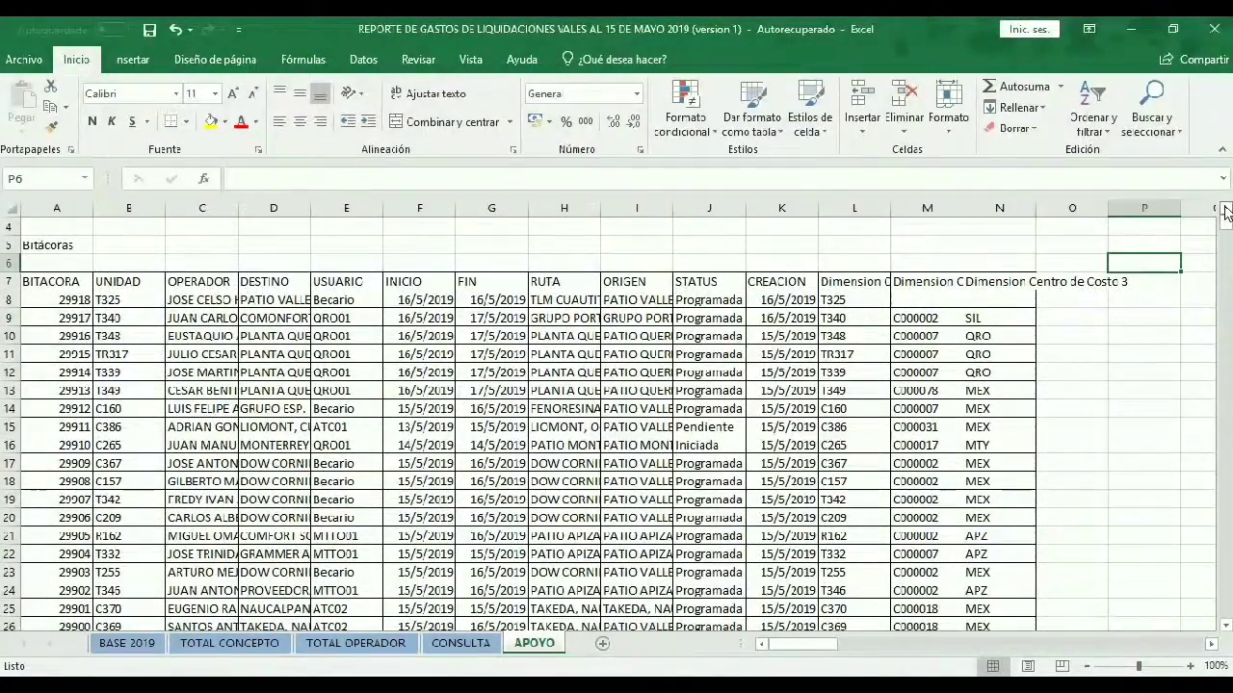